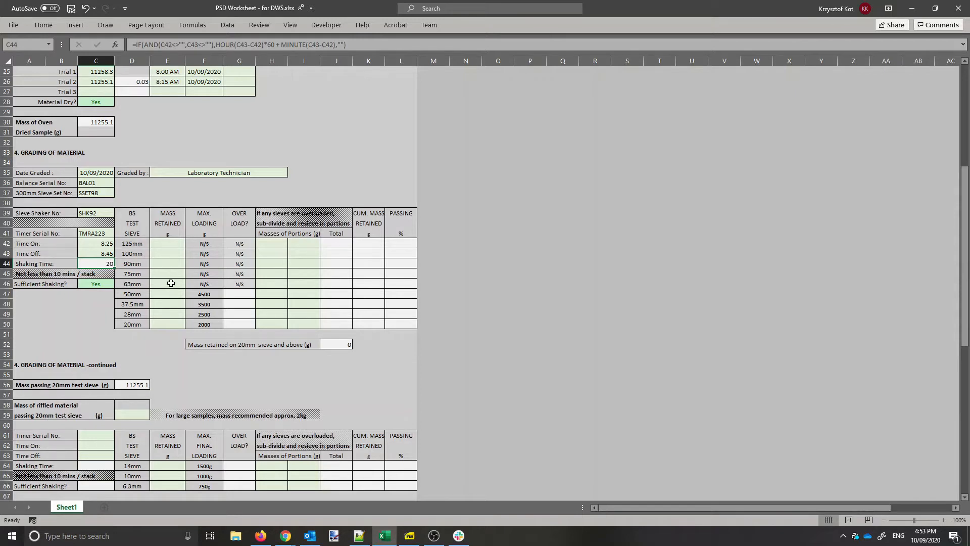
- Enter the masses retained on the 37.5mm, 28mm and 20mm sieves as 0, 200 and 256.8 g
{"action": "left_click", "coordinate": [170, 294]}
{"action": "key", "text": "Down"}
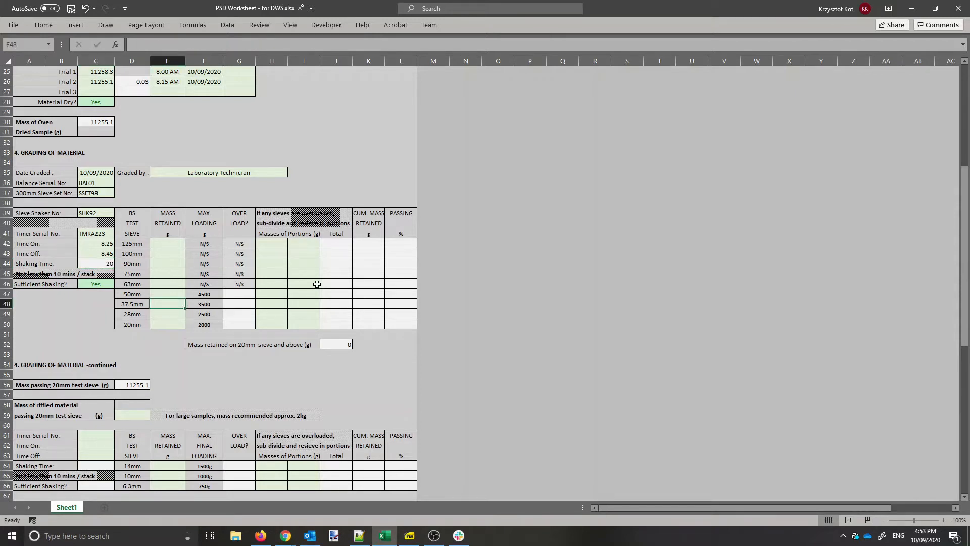
{"action": "type", "text": "0"}
{"action": "key", "text": "Return"}
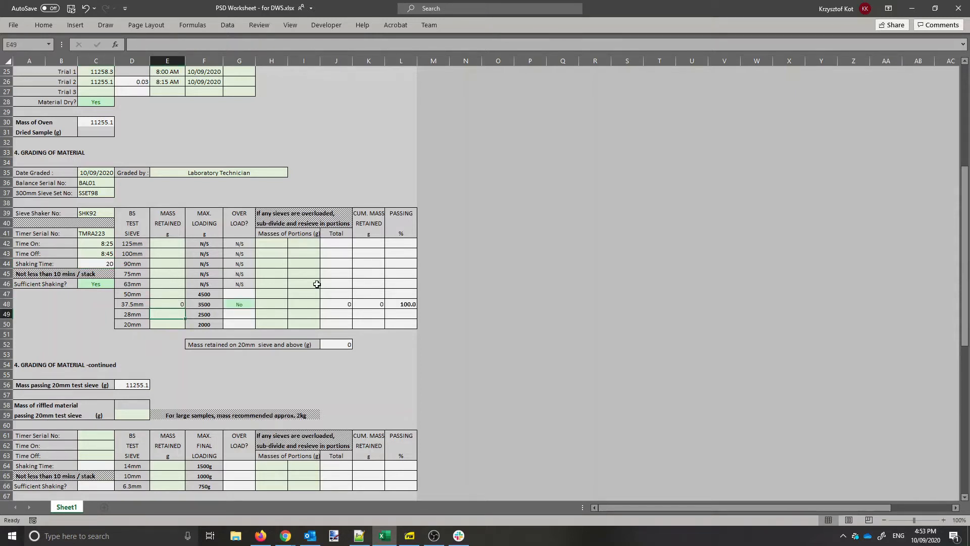
{"action": "type", "text": "200"}
{"action": "key", "text": "Return"}
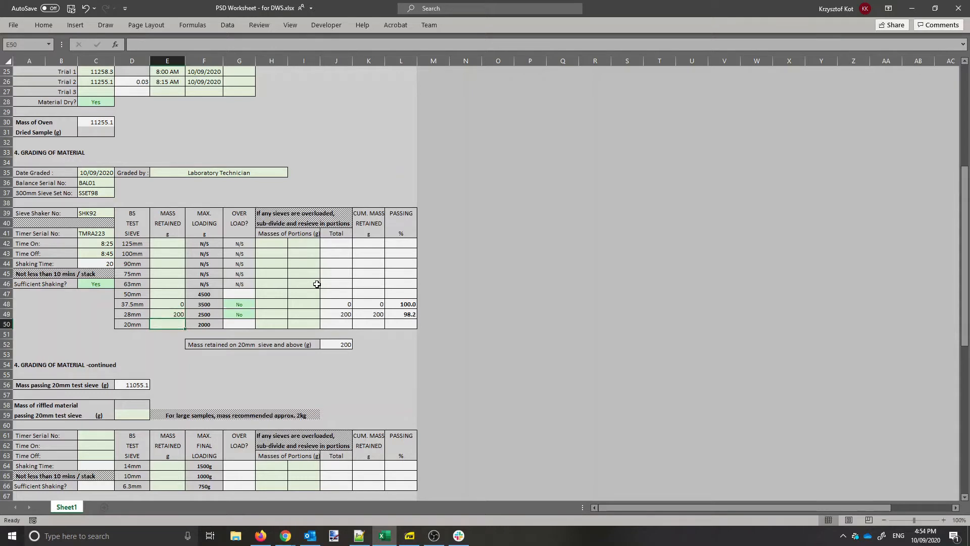
{"action": "type", "text": "256.8"}
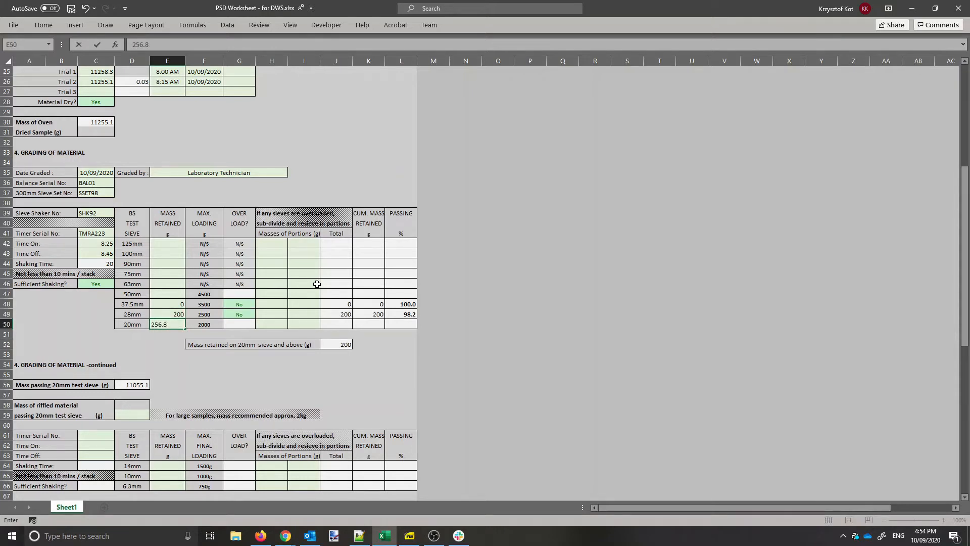
{"action": "key", "text": "Return"}
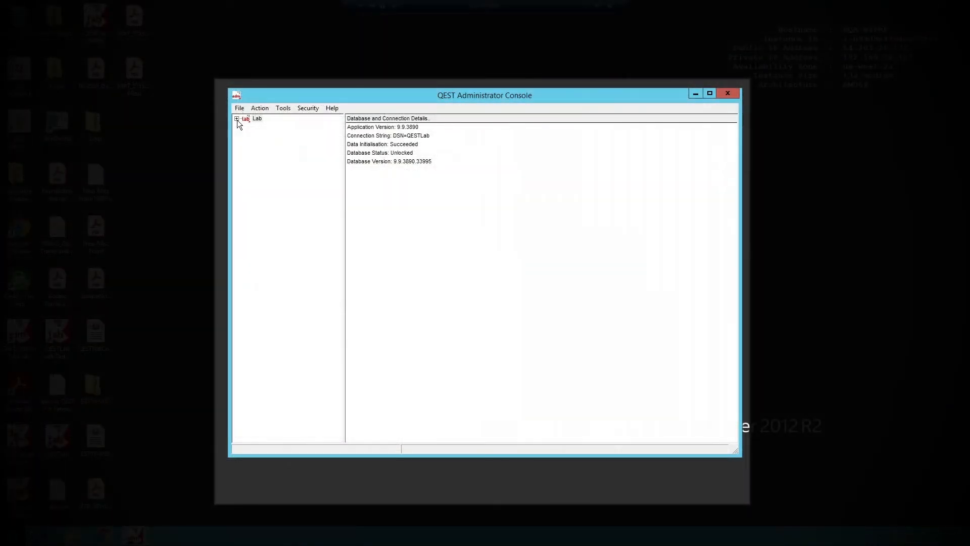
- In the QEST Administrator Console, connect to the Lab server by entering the account password
{"action": "left_click", "coordinate": [236, 118]}
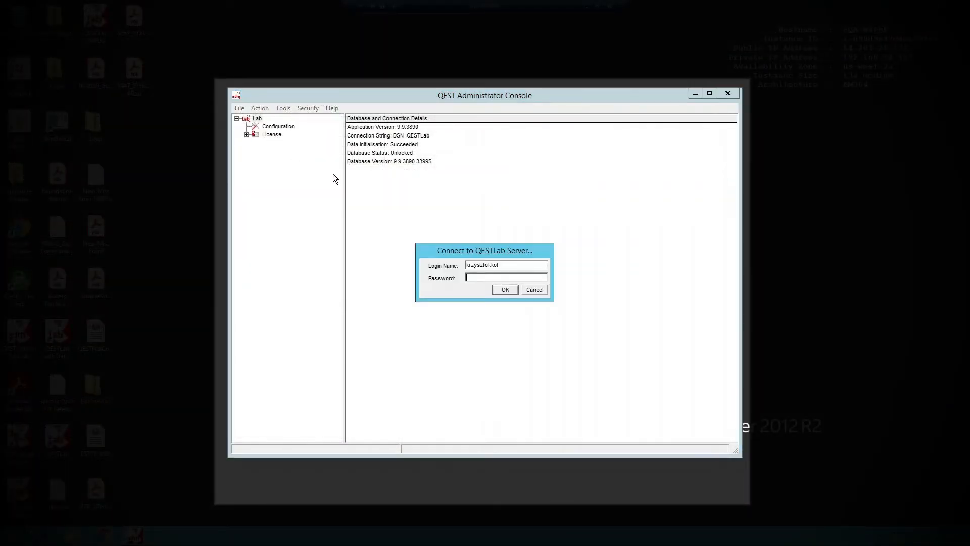
{"action": "type", "text": "************"}
{"action": "key", "text": "Return"}
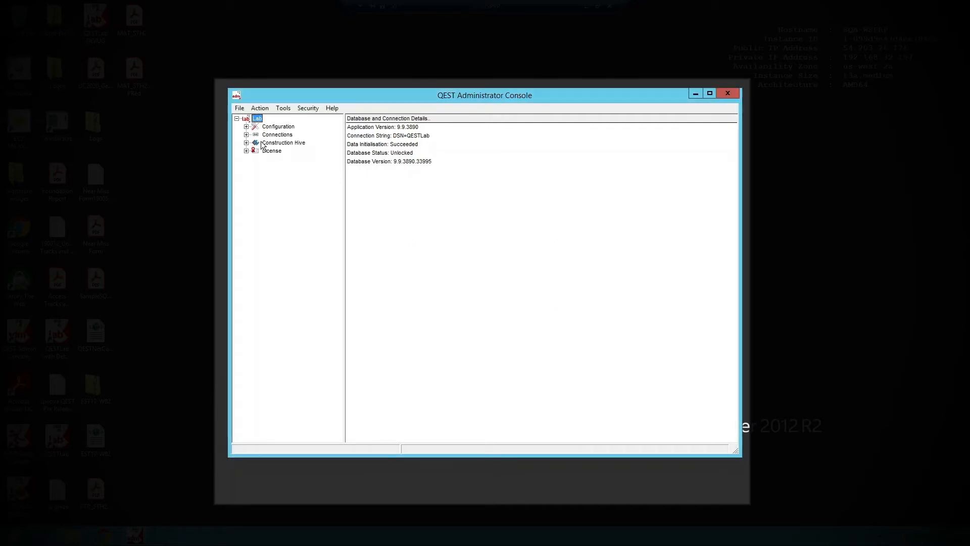
- Start a new user document of type Test Method under the configuration's user documents, based on the Particle Size Distribution table
{"action": "left_click", "coordinate": [255, 167]}
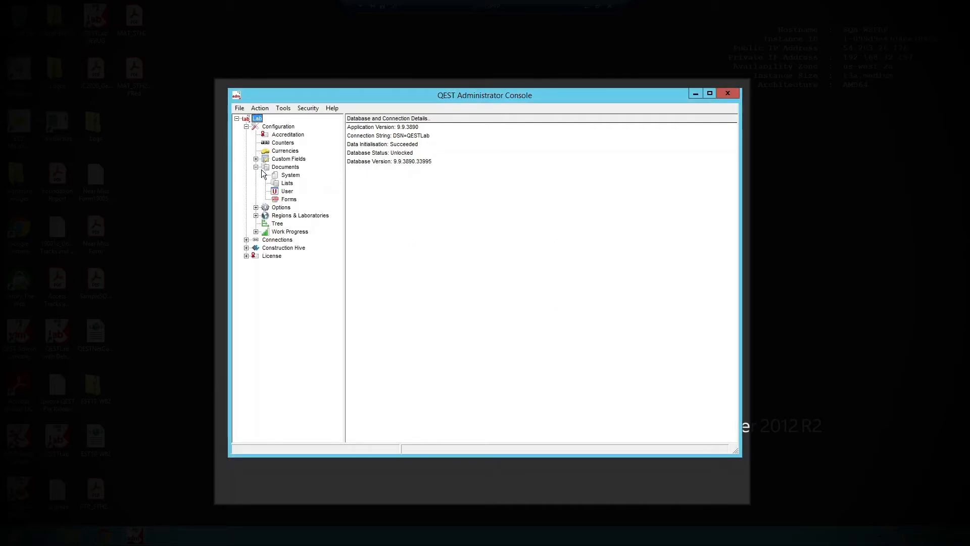
{"action": "left_click", "coordinate": [288, 191]}
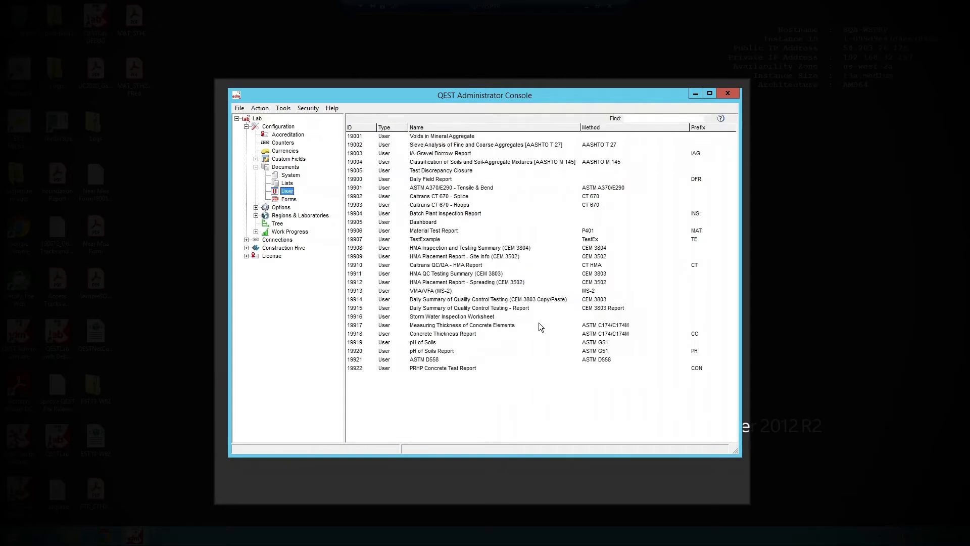
{"action": "right_click", "coordinate": [530, 401]}
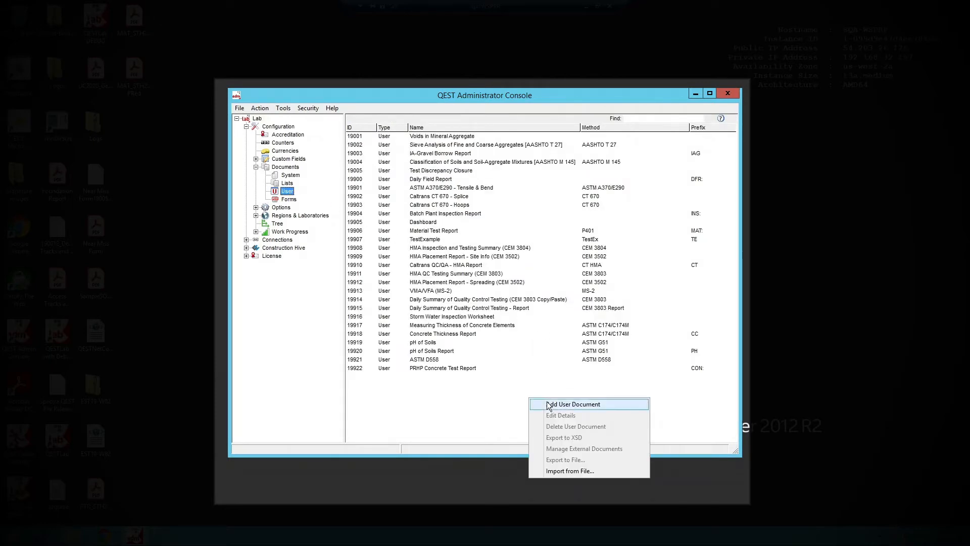
{"action": "left_click", "coordinate": [549, 404]}
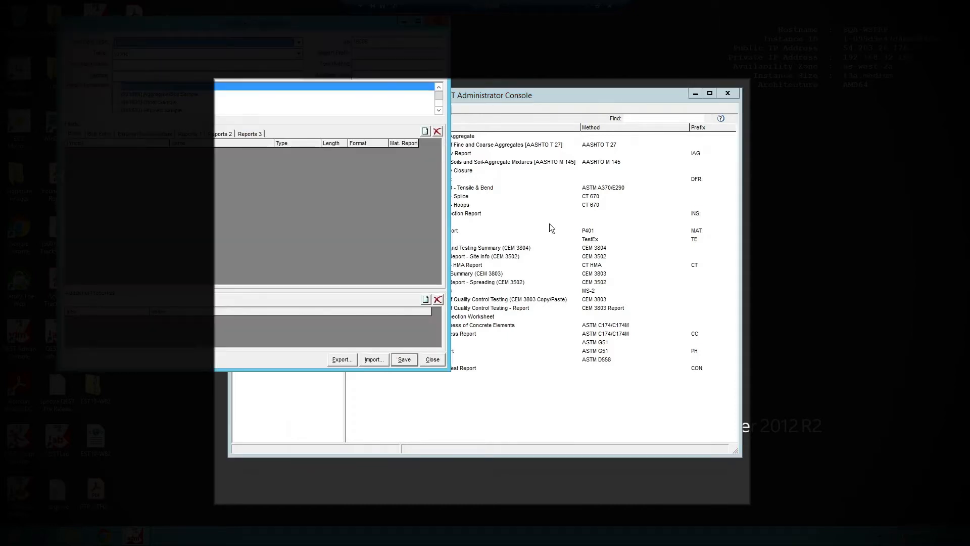
{"action": "left_click_drag", "start_coordinate": [250, 26], "coordinate": [498, 125]}
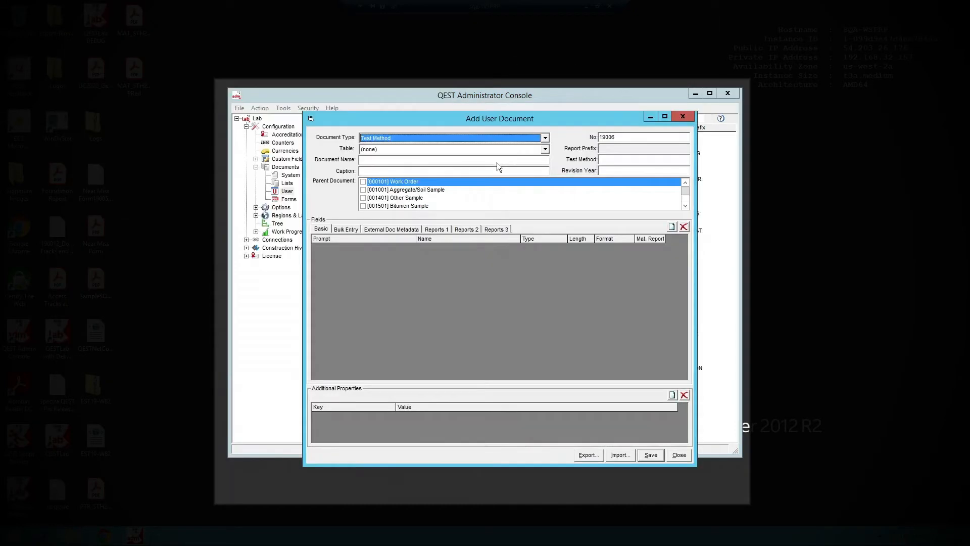
{"action": "left_click", "coordinate": [545, 149]}
{"action": "left_click_drag", "start_coordinate": [546, 170], "coordinate": [547, 192]}
{"action": "scroll", "coordinate": [547, 174], "scroll_direction": "up", "scroll_amount": 5}
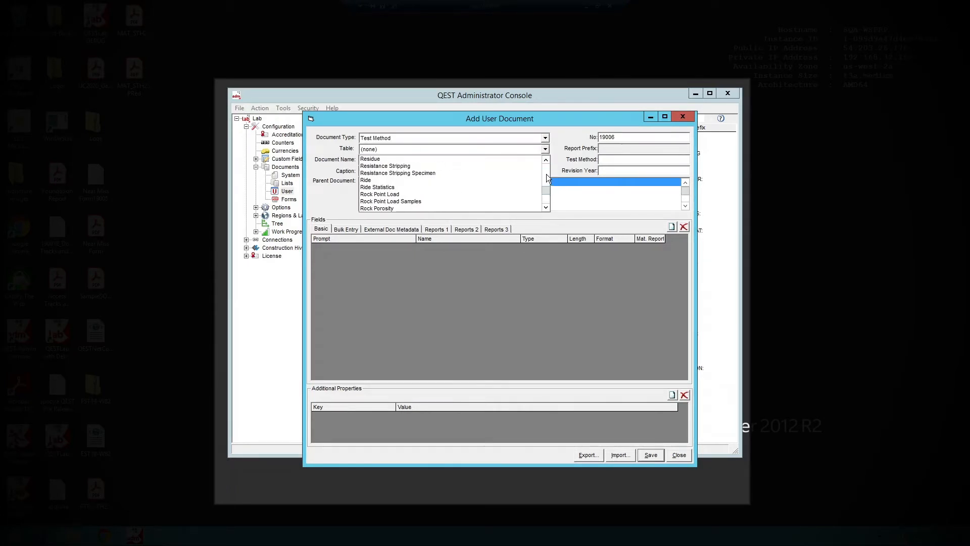
{"action": "scroll", "coordinate": [547, 173], "scroll_direction": "up", "scroll_amount": 2}
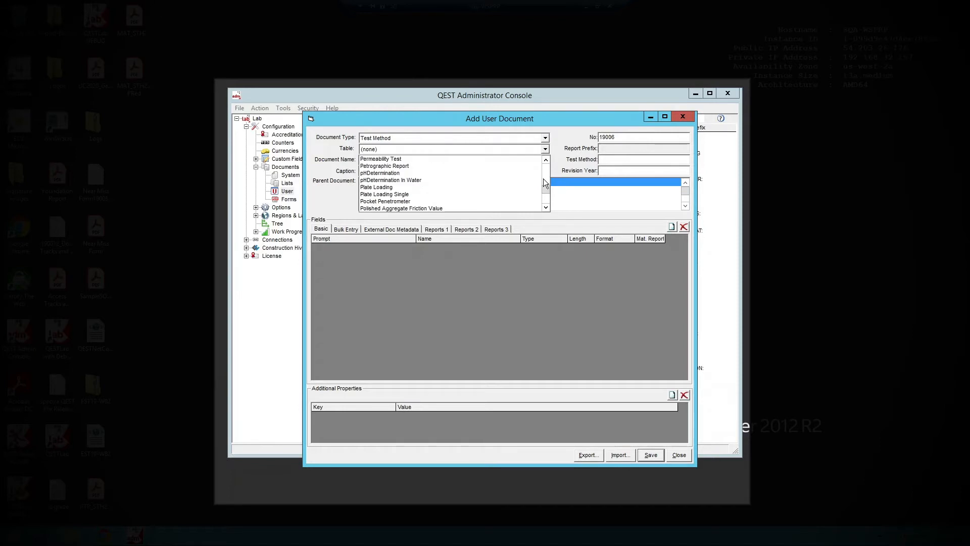
{"action": "scroll", "coordinate": [547, 169], "scroll_direction": "up", "scroll_amount": 2}
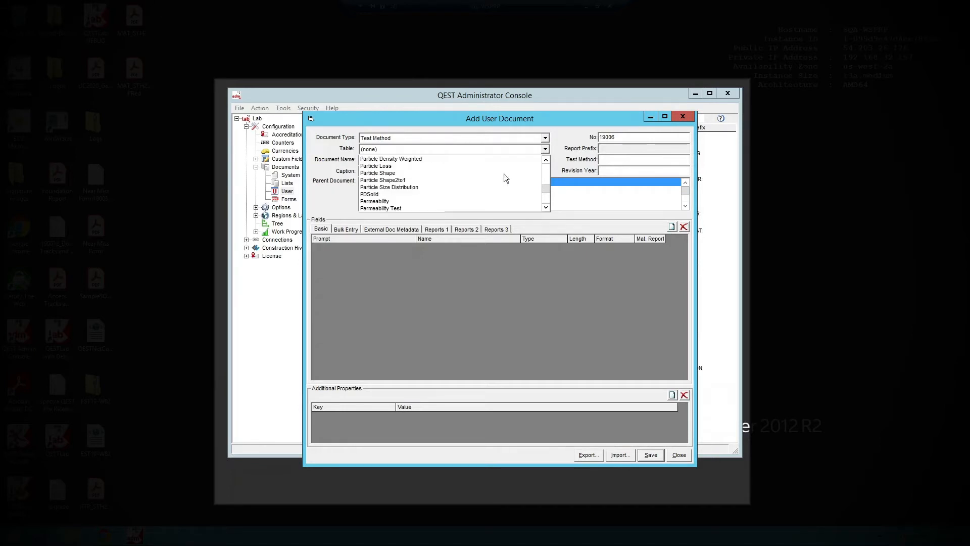
{"action": "left_click", "coordinate": [420, 187]}
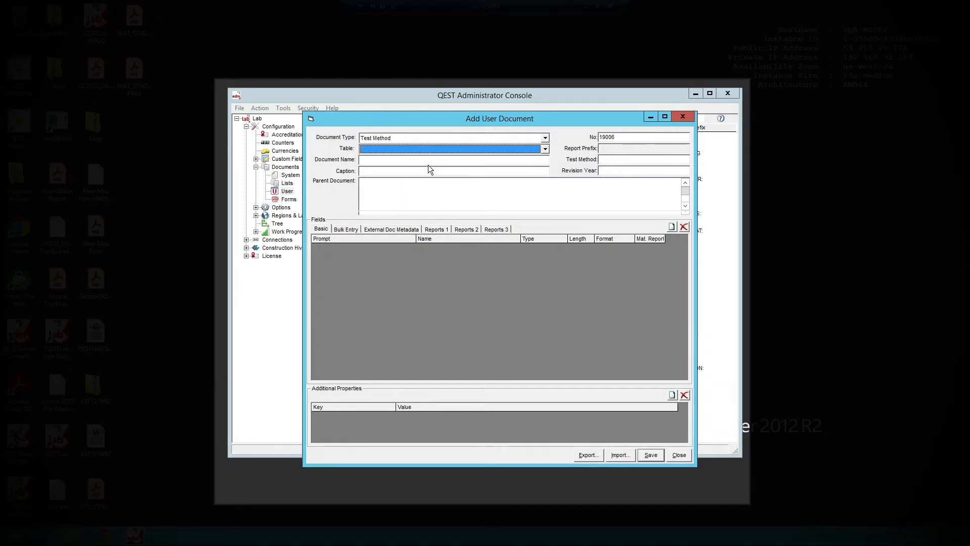
- Name and caption the document "Particle Size Distribution of Soils", set method BS 1377: Part 2, revision year 1990 and parent Aggregate/Soil Sample, and save it
{"action": "left_click", "coordinate": [394, 160]}
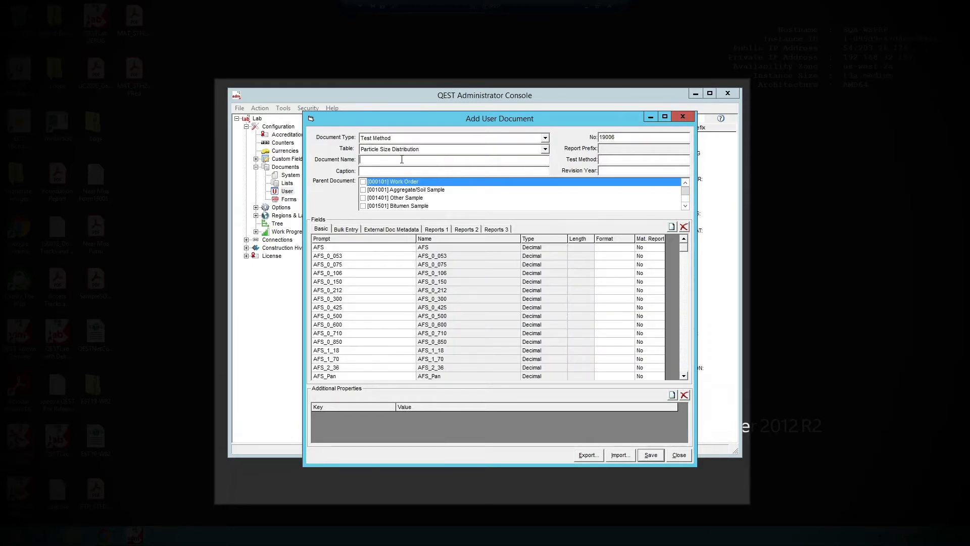
{"action": "type", "text": "Particle Size Distribution of Soils"}
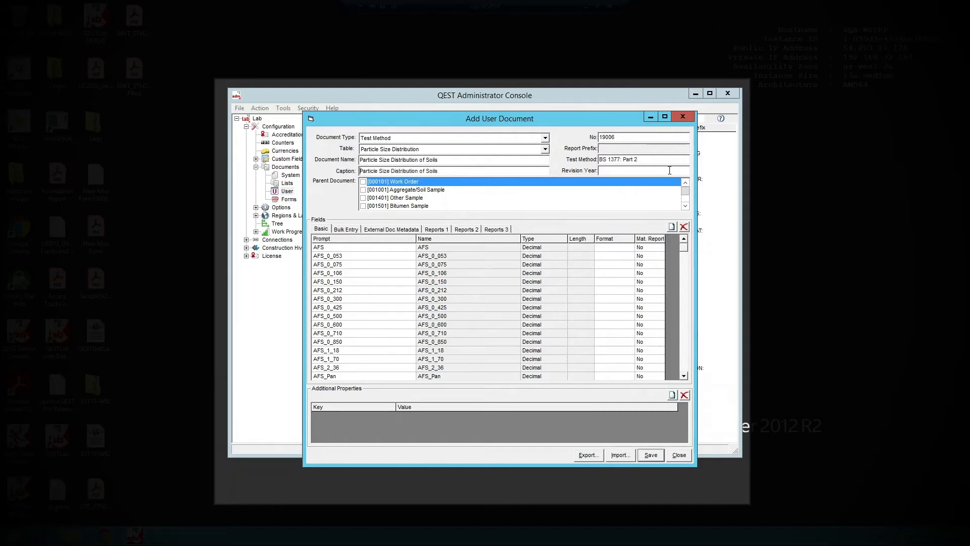
{"action": "type", "text": "1990"}
{"action": "left_click", "coordinate": [363, 190]}
{"action": "left_click", "coordinate": [364, 191]}
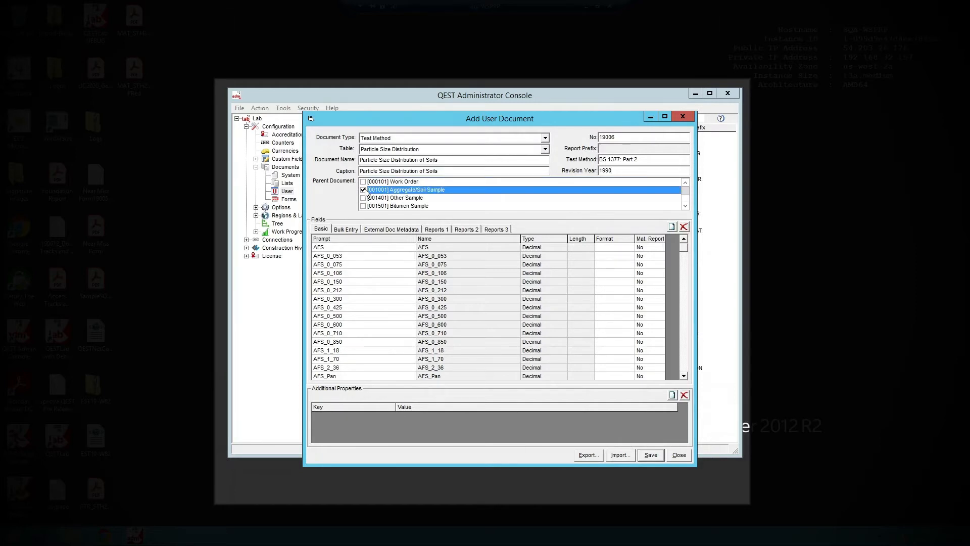
{"action": "left_click", "coordinate": [654, 455]}
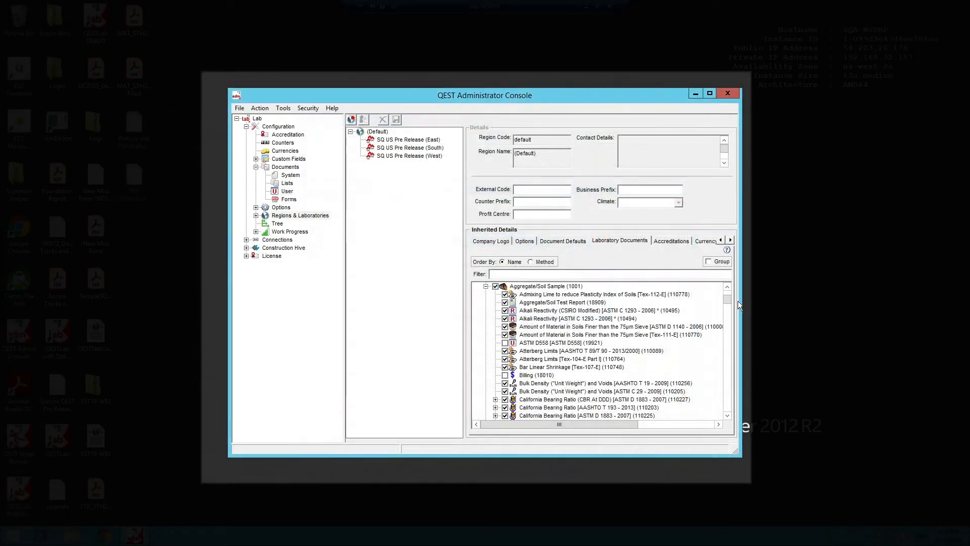
- Select Particle Size Distribution of Soils [BS 1377: Part 2 - 1990] among the default region's laboratory documents under Aggregate/Soil Sample
{"action": "left_click_drag", "start_coordinate": [728, 302], "coordinate": [729, 348]}
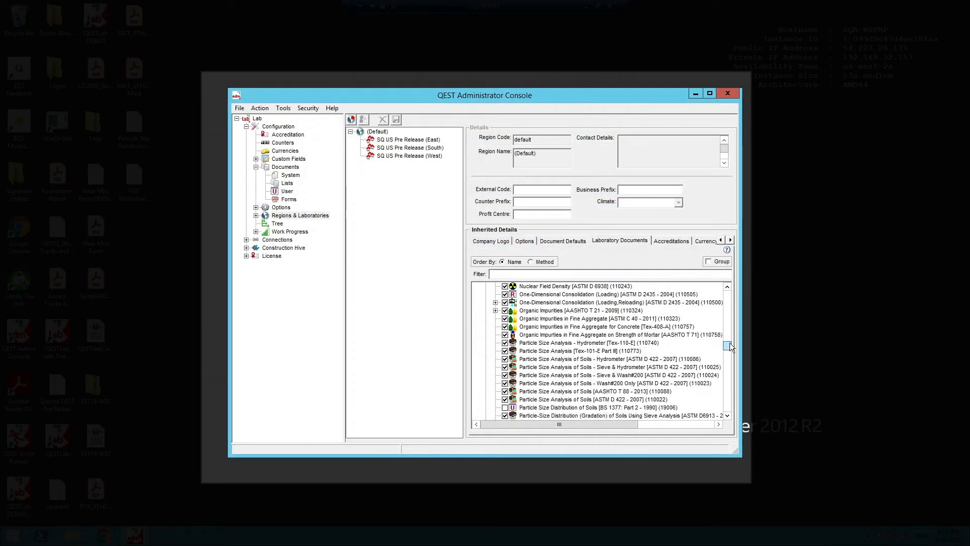
{"action": "left_click", "coordinate": [543, 408]}
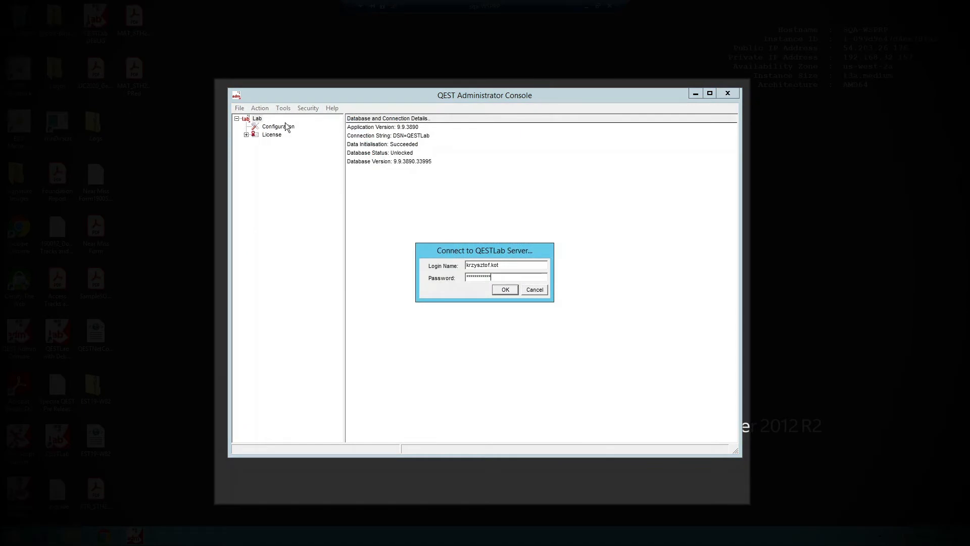
- Log back in to the Lab server with the account password and open the configuration's list of user documents
{"action": "key", "text": "Return"}
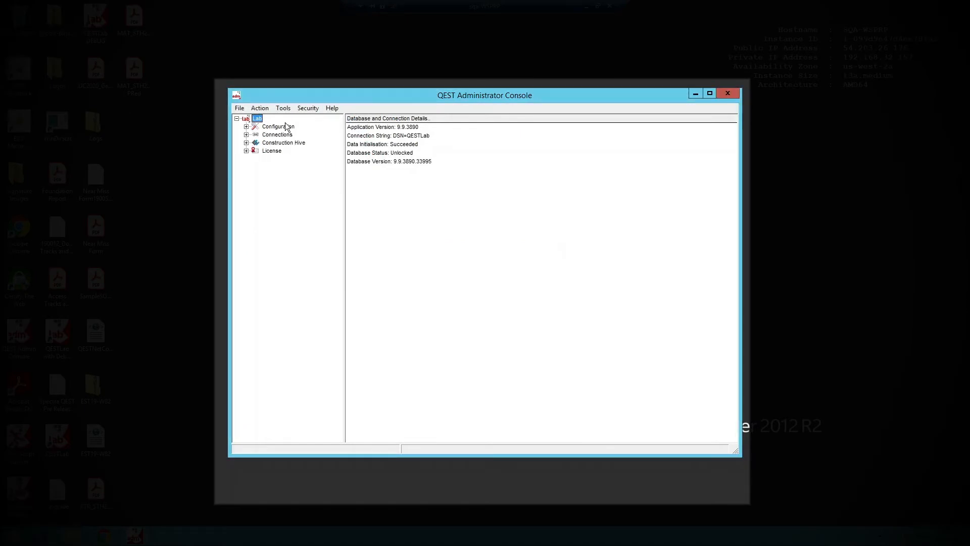
{"action": "left_click", "coordinate": [247, 127]}
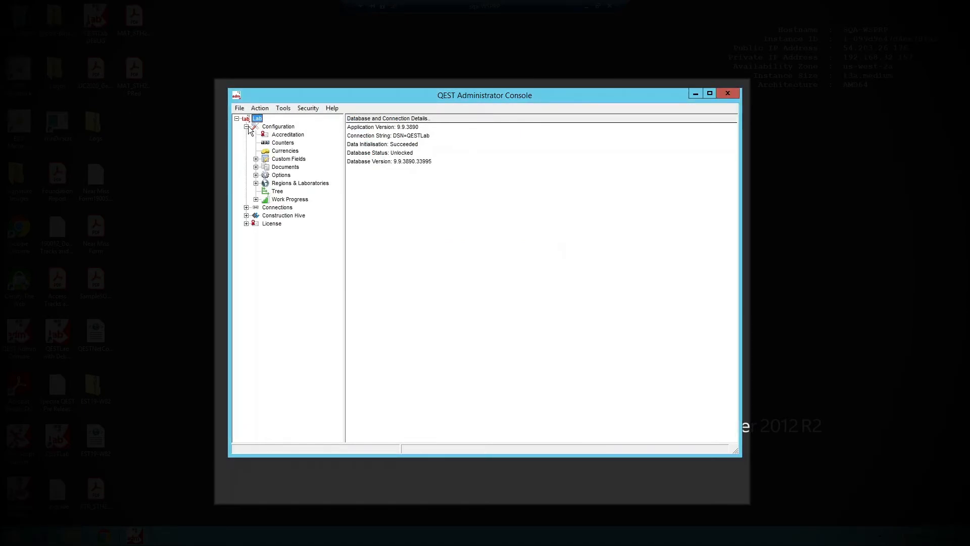
{"action": "left_click", "coordinate": [256, 166]}
{"action": "left_click", "coordinate": [287, 191]}
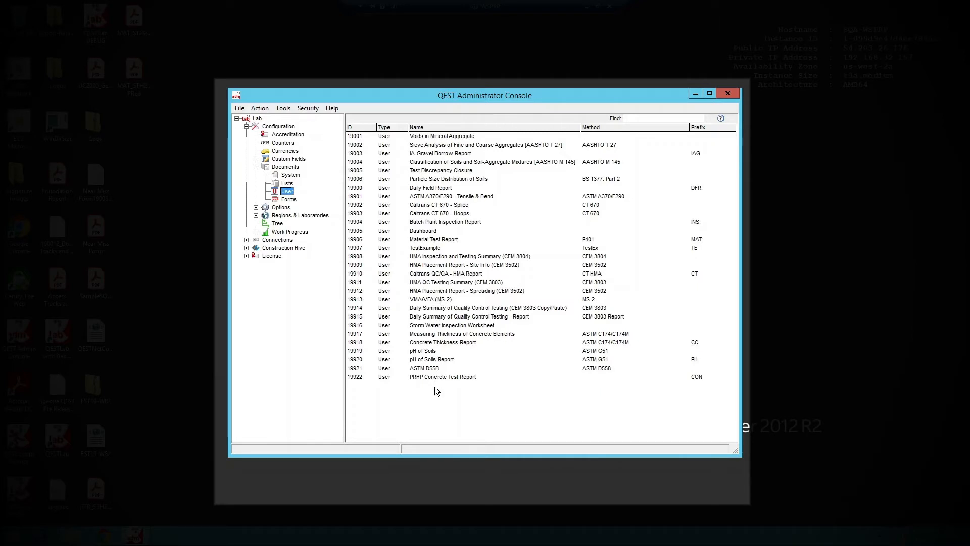
- Export the Particle Size Distribution of Soils document to an XSD file on the Desktop and close the console
{"action": "left_click", "coordinate": [447, 181]}
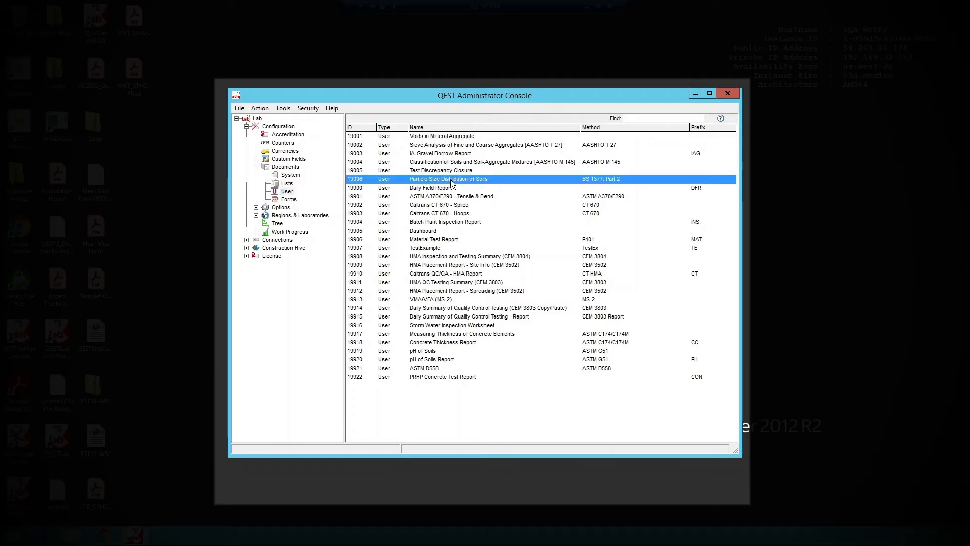
{"action": "right_click", "coordinate": [450, 180]}
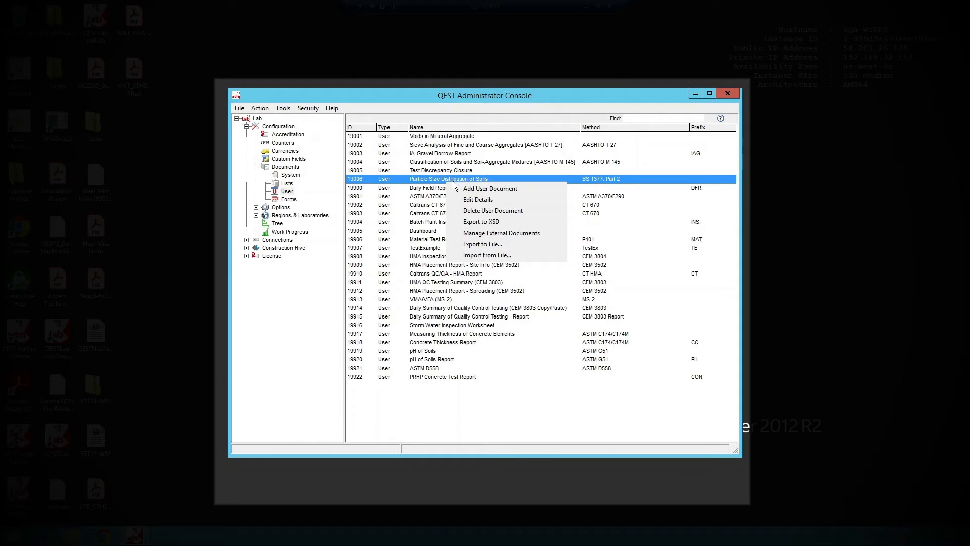
{"action": "left_click", "coordinate": [479, 222]}
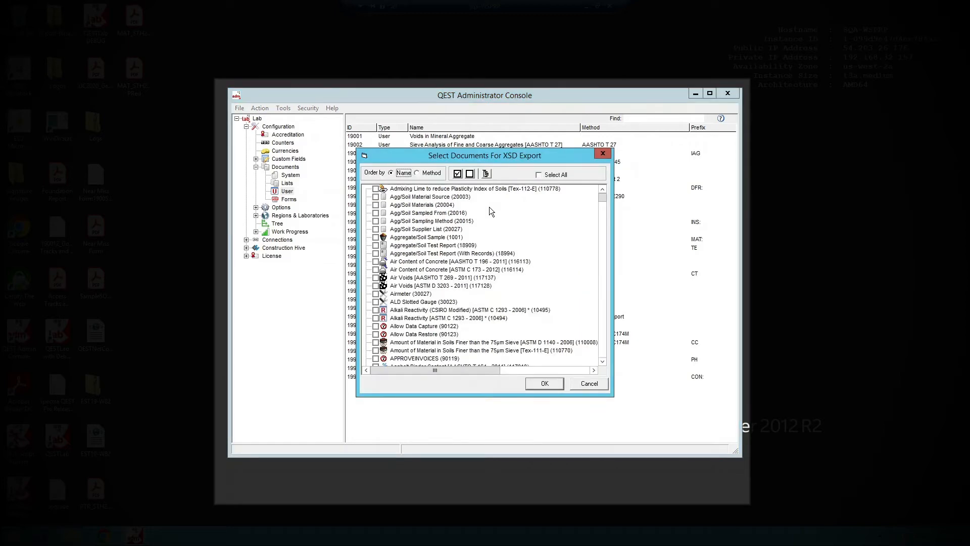
{"action": "left_click_drag", "start_coordinate": [605, 198], "coordinate": [617, 258]}
{"action": "left_click", "coordinate": [551, 388]}
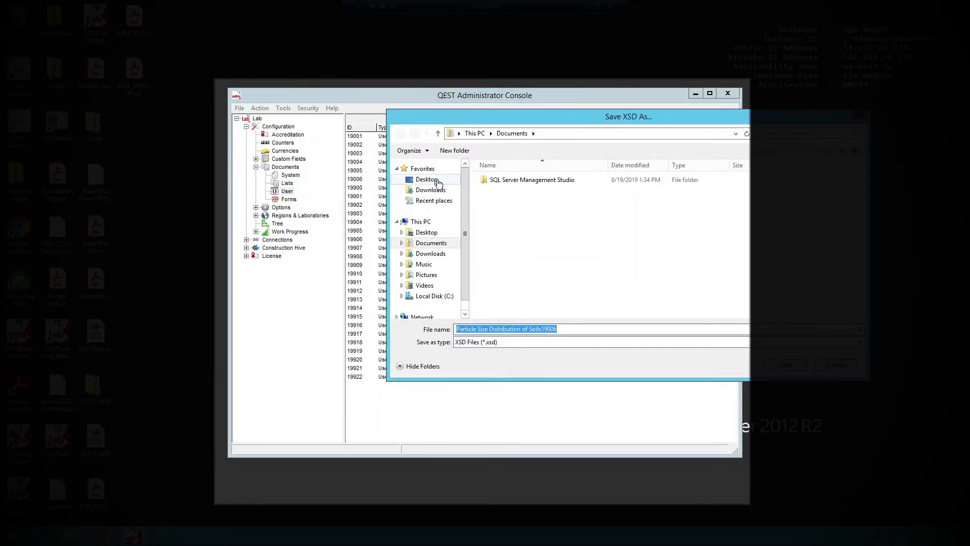
{"action": "left_click", "coordinate": [426, 179]}
{"action": "left_click", "coordinate": [786, 365]}
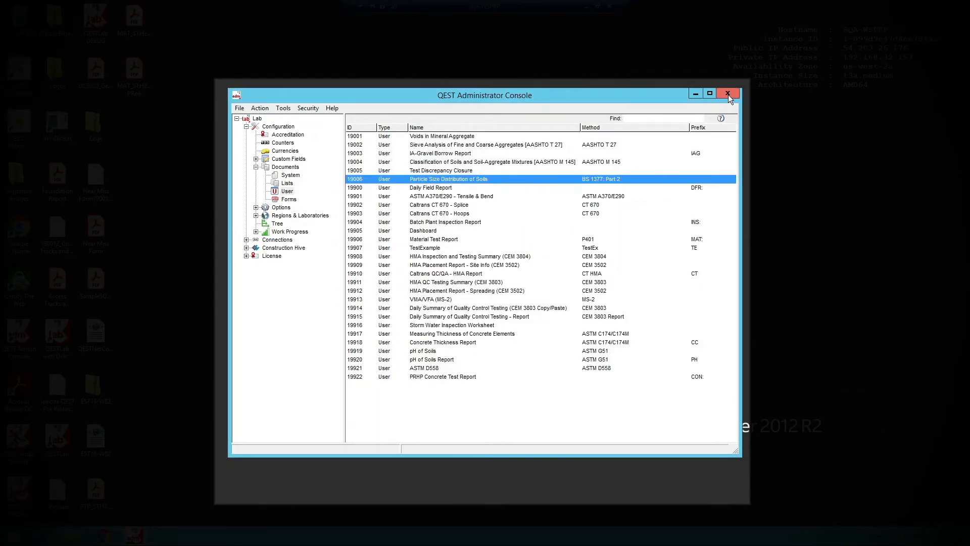
{"action": "left_click", "coordinate": [728, 94]}
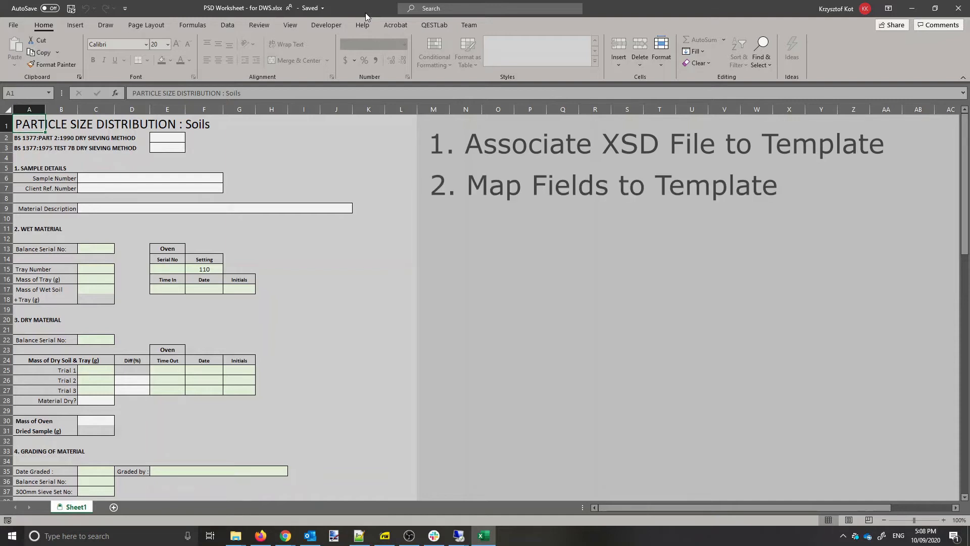
- Load Particle Size Distribution of Soils19006.xsd as the QESTLab XSD file of the worksheet and close the XSD pane
{"action": "left_click", "coordinate": [430, 27]}
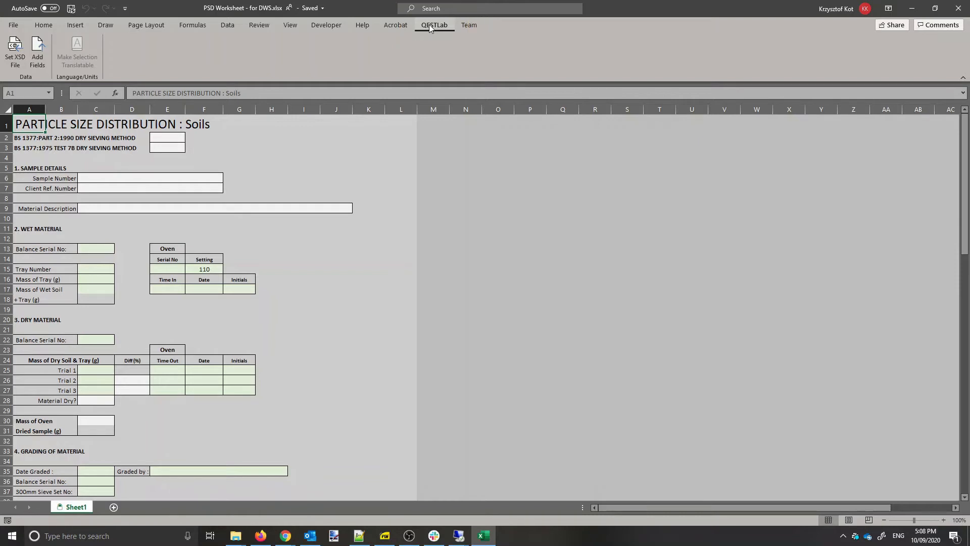
{"action": "left_click", "coordinate": [10, 60]}
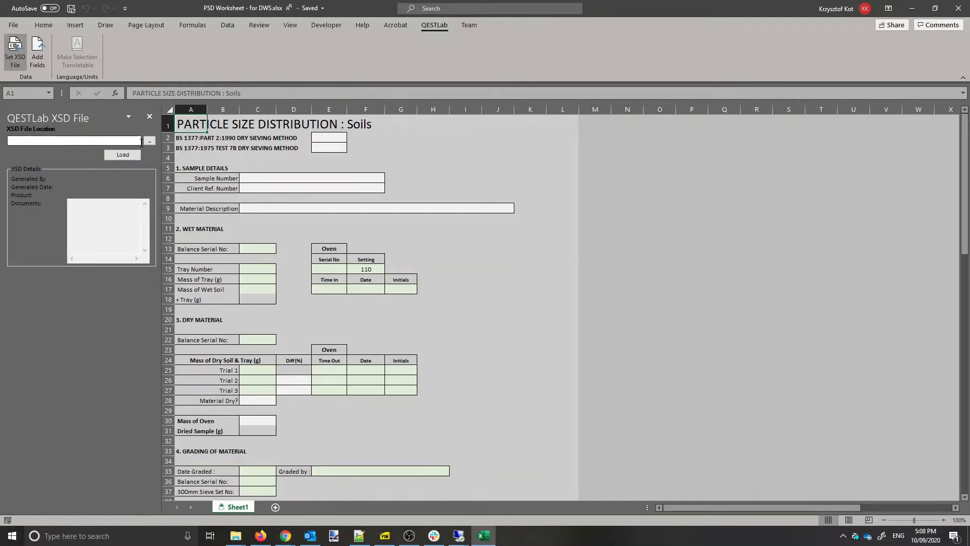
{"action": "left_click", "coordinate": [150, 141]}
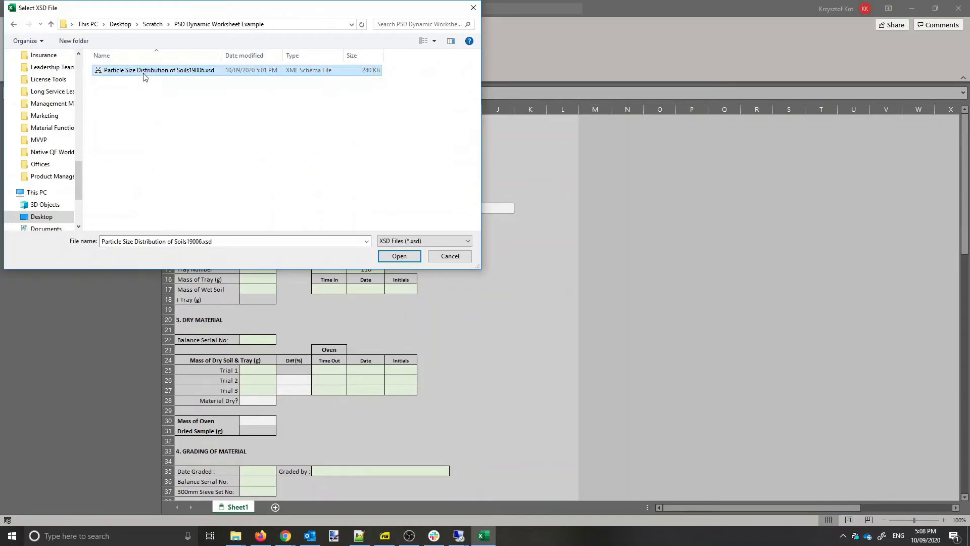
{"action": "left_click", "coordinate": [398, 257]}
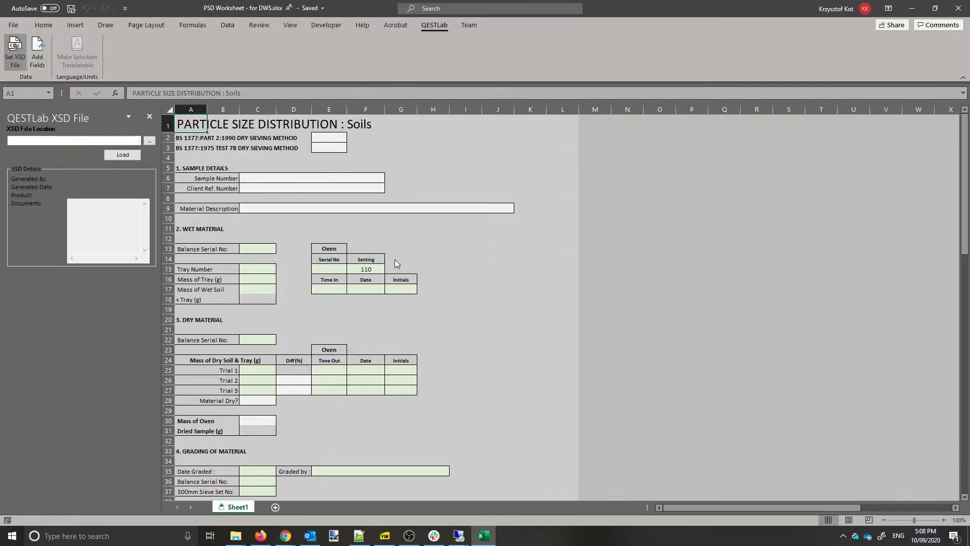
{"action": "left_click", "coordinate": [123, 155]}
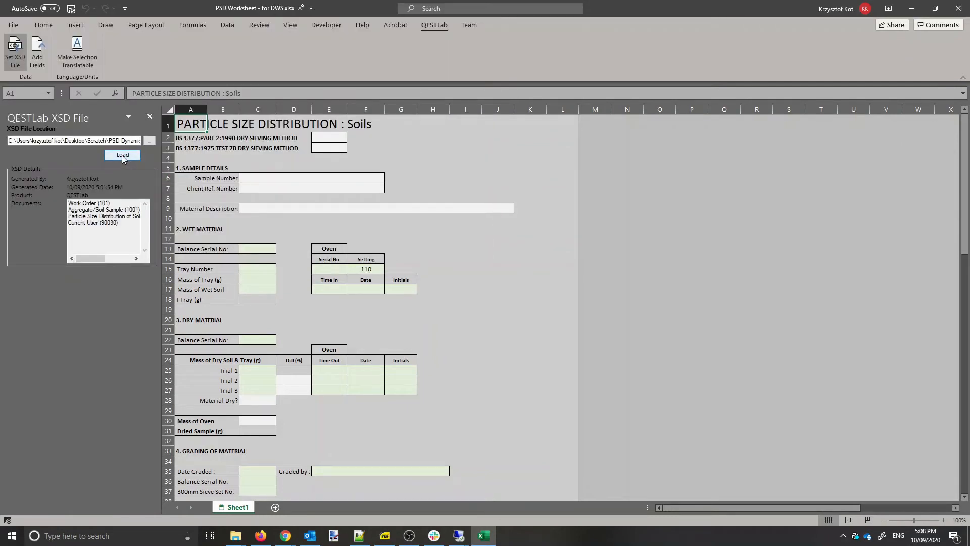
{"action": "left_click", "coordinate": [21, 51]}
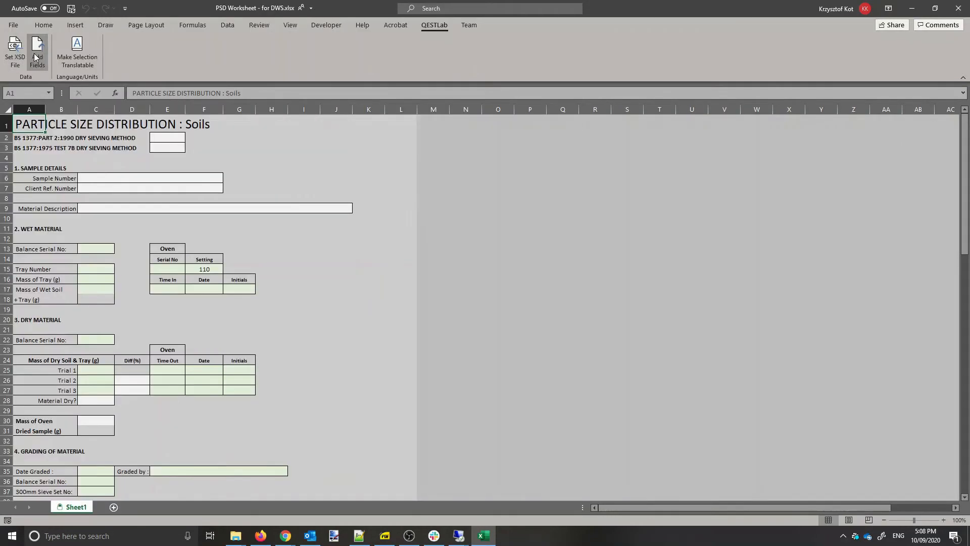
- Map the Sample ID field of Aggregate/Soil Sample to the Sample Number cell, leaving Is Export Field at False
{"action": "left_click", "coordinate": [36, 57]}
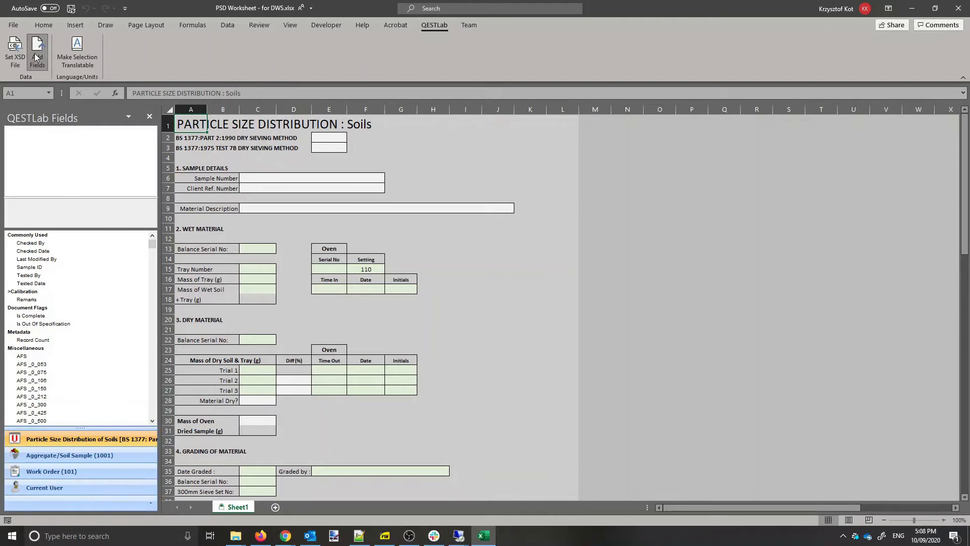
{"action": "left_click", "coordinate": [100, 455]}
{"action": "left_click_drag", "start_coordinate": [153, 249], "coordinate": [155, 257]}
{"action": "left_click", "coordinate": [28, 291]}
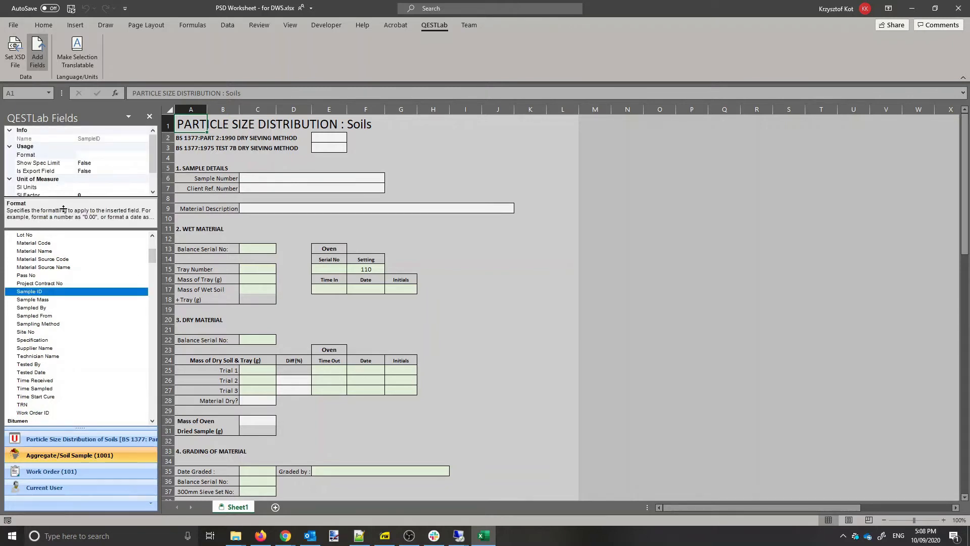
{"action": "left_click_drag", "start_coordinate": [62, 223], "coordinate": [62, 255]}
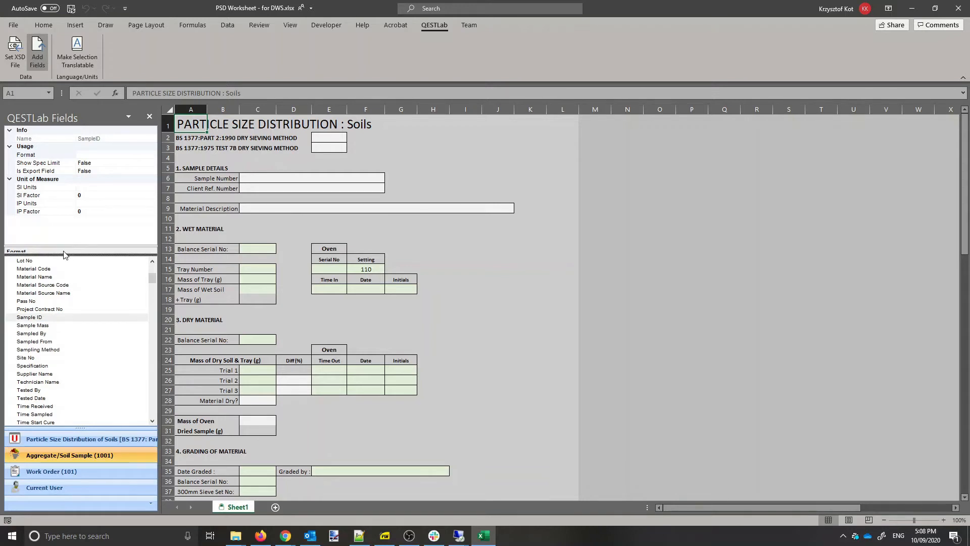
{"action": "left_click", "coordinate": [94, 170]}
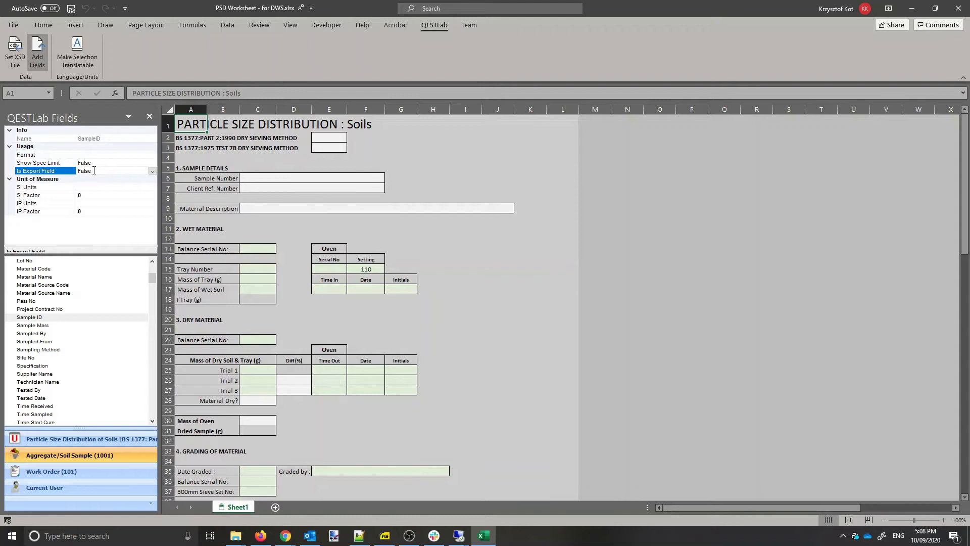
{"action": "left_click", "coordinate": [50, 317]}
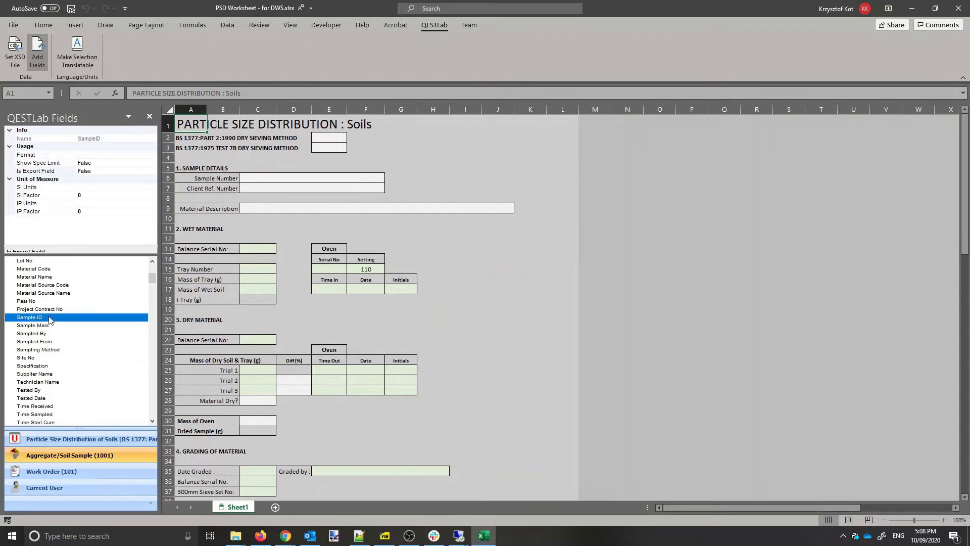
{"action": "left_click_drag", "start_coordinate": [198, 238], "coordinate": [253, 182]}
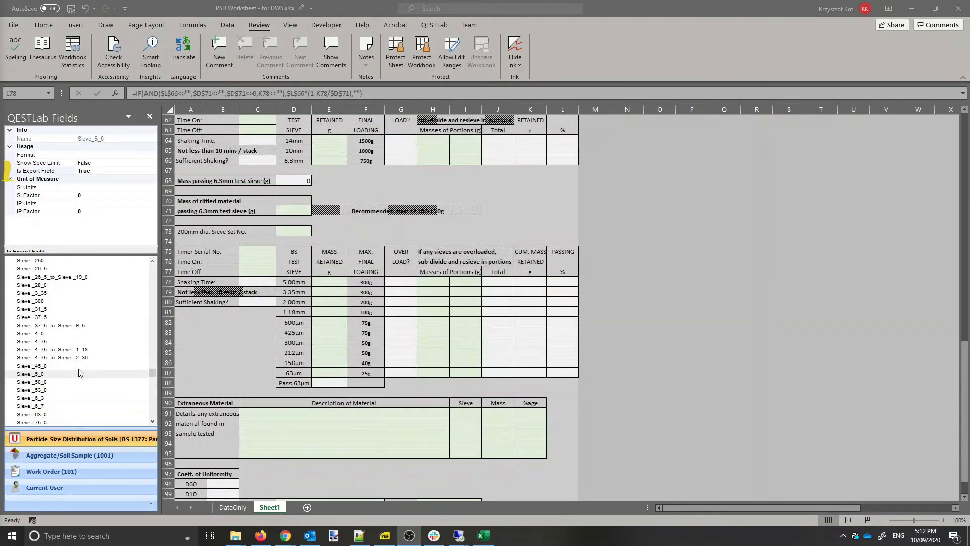
- Map export fields Sieve_3_35, Sieve_2_0 and Sieve_1_18 to the Passing % cells of the 3.35 mm, 2.00 mm and 1.18 mm sieves
{"action": "scroll", "coordinate": [78, 373], "scroll_direction": "up", "scroll_amount": 1}
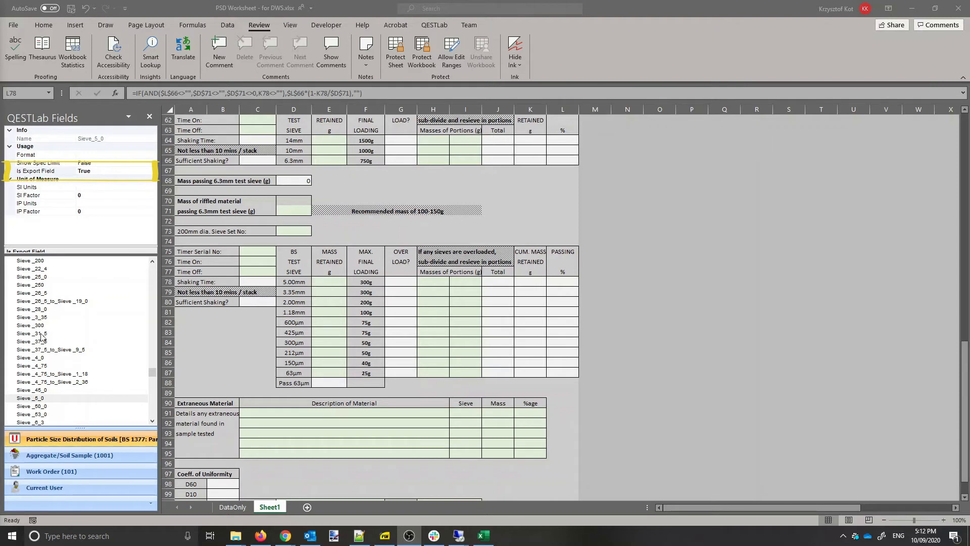
{"action": "left_click", "coordinate": [35, 318]}
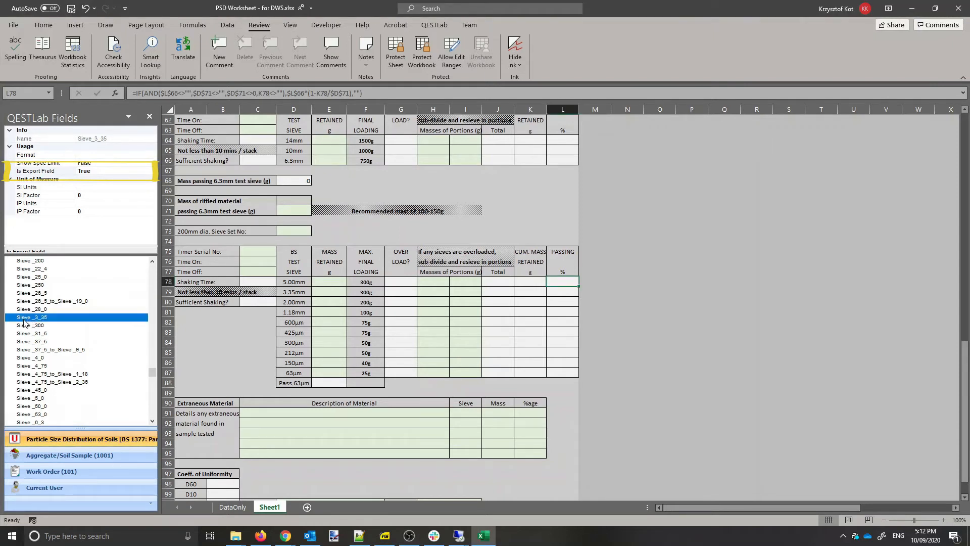
{"action": "left_click", "coordinate": [570, 295]}
{"action": "scroll", "coordinate": [59, 315], "scroll_direction": "up", "scroll_amount": 2}
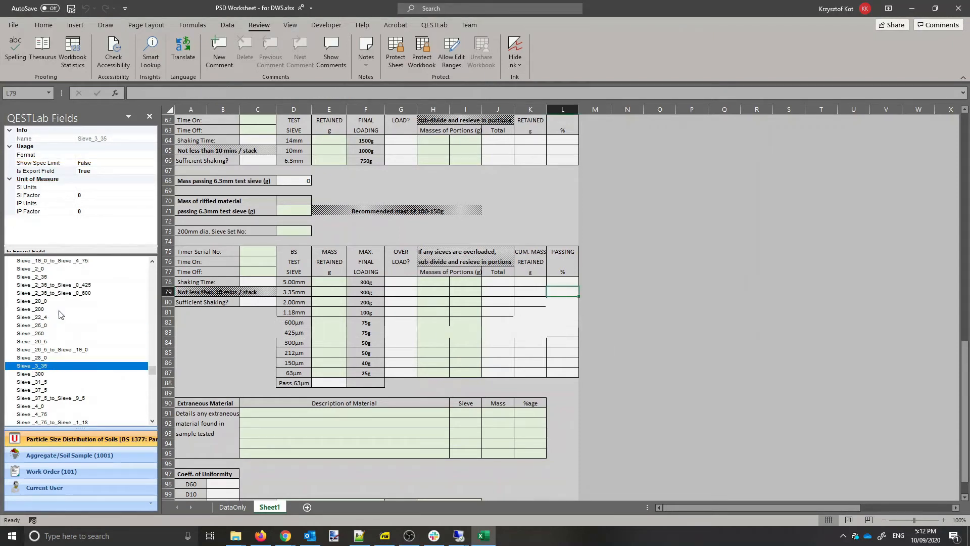
{"action": "left_click", "coordinate": [40, 269]}
{"action": "left_click", "coordinate": [565, 302]}
{"action": "scroll", "coordinate": [103, 313], "scroll_direction": "up", "scroll_amount": 3}
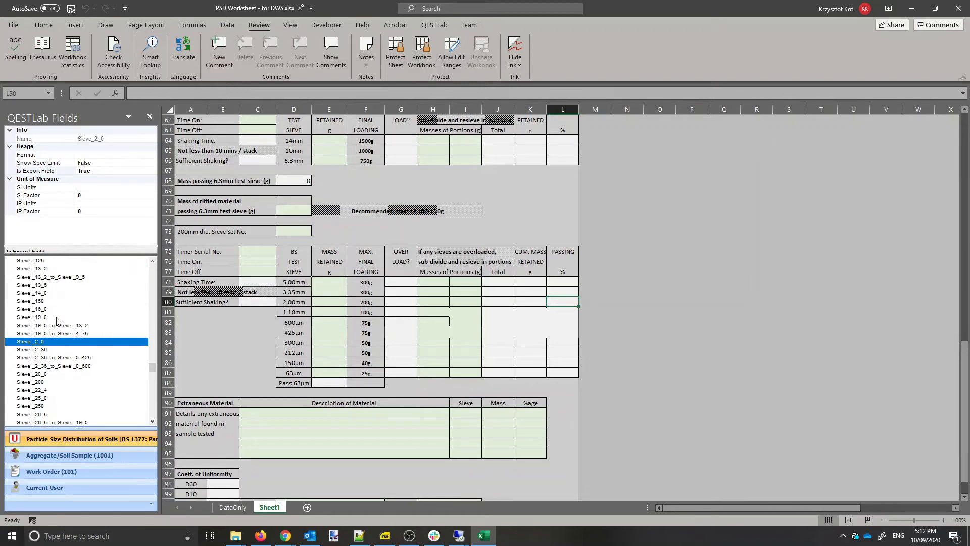
{"action": "scroll", "coordinate": [36, 313], "scroll_direction": "up", "scroll_amount": 4}
{"action": "left_click", "coordinate": [31, 310]}
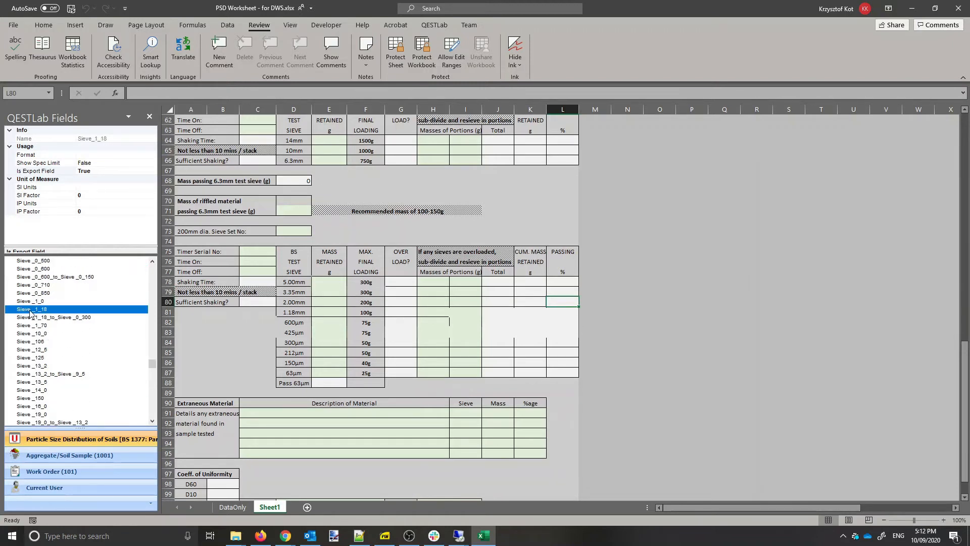
{"action": "left_click", "coordinate": [560, 312]}
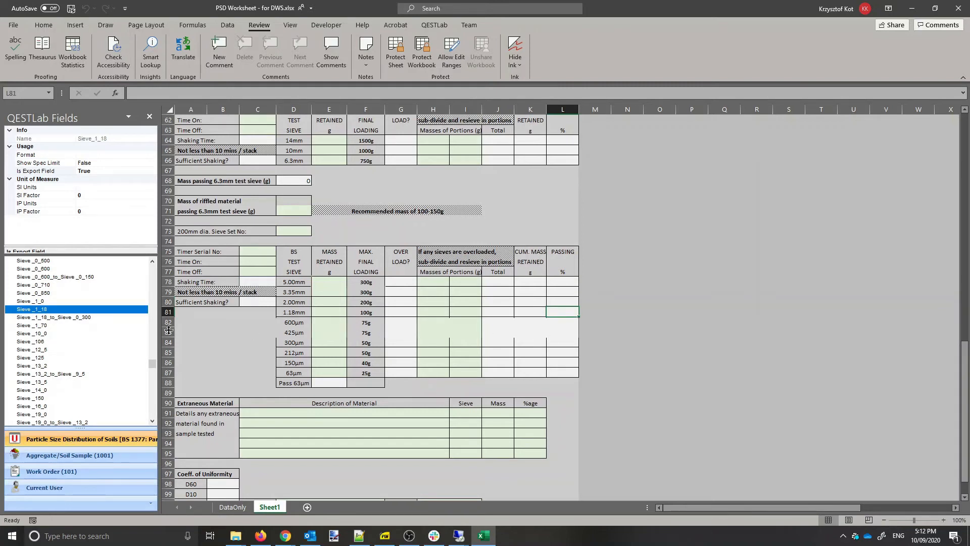
- Map the matching Sieve export fields to the Passing % cells of the 600, 425, 300, 212, 150 and 63 µm sieves
{"action": "scroll", "coordinate": [94, 329], "scroll_direction": "up", "scroll_amount": 2}
{"action": "left_click_drag", "start_coordinate": [48, 317], "coordinate": [559, 328]}
{"action": "left_click_drag", "start_coordinate": [34, 293], "coordinate": [560, 336]}
{"action": "left_click_drag", "start_coordinate": [34, 284], "coordinate": [560, 344]}
{"action": "left_click_drag", "start_coordinate": [44, 273], "coordinate": [561, 353]}
{"action": "scroll", "coordinate": [70, 301], "scroll_direction": "up", "scroll_amount": 1}
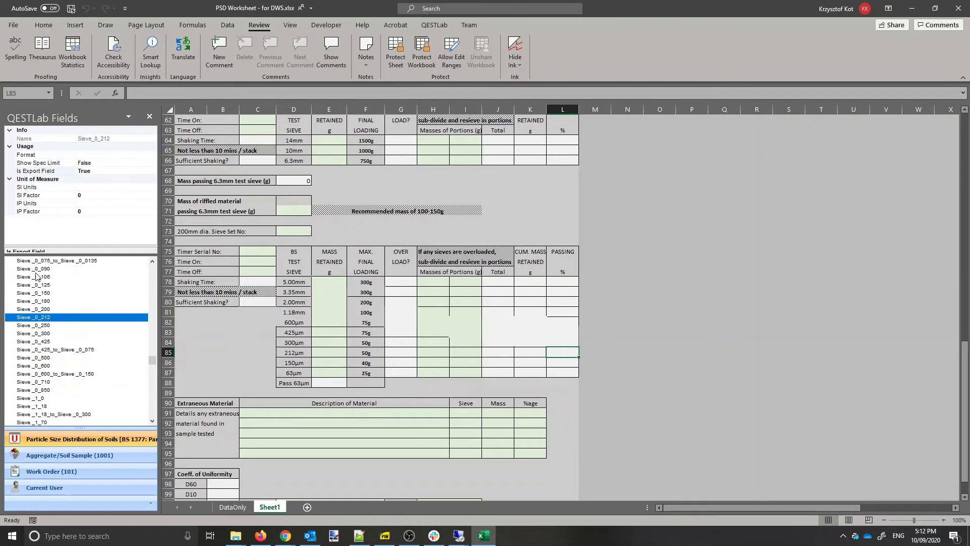
{"action": "left_click_drag", "start_coordinate": [34, 293], "coordinate": [579, 362]}
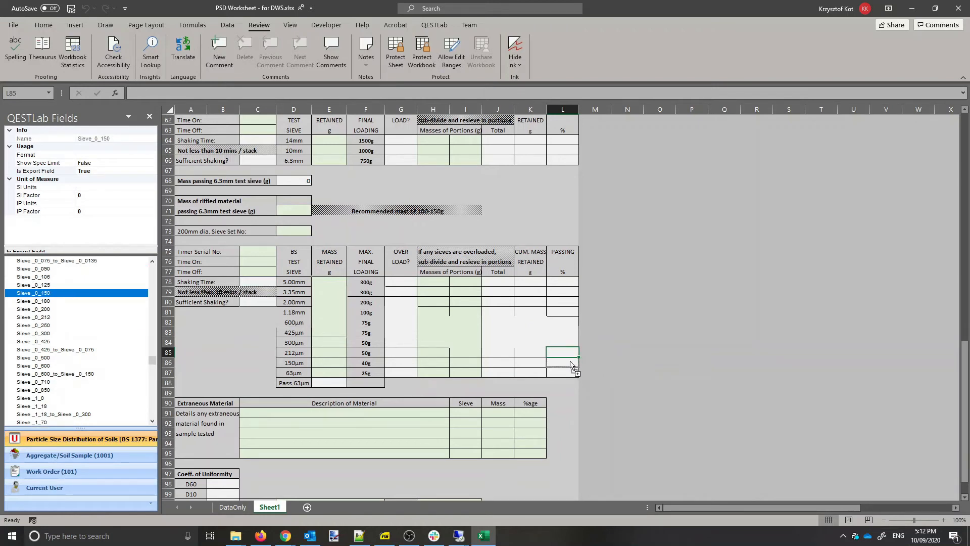
{"action": "scroll", "coordinate": [53, 300], "scroll_direction": "up", "scroll_amount": 2}
{"action": "left_click_drag", "start_coordinate": [48, 293], "coordinate": [557, 373]}
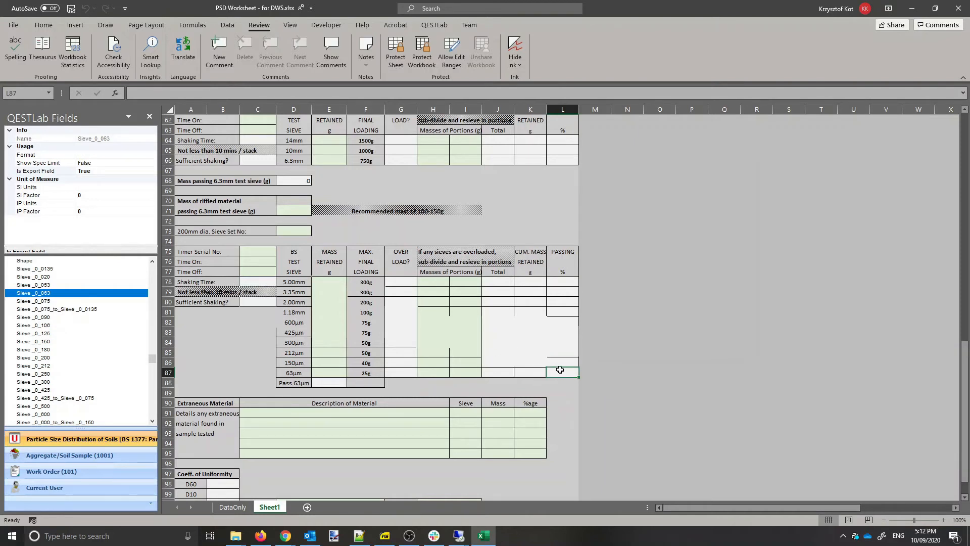
- Fill the Passing % formula of the 5.00 mm sieve in L78 down to the 63 µm sieve in L87
{"action": "left_click", "coordinate": [563, 283]}
{"action": "left_click_drag", "start_coordinate": [581, 287], "coordinate": [569, 375]}
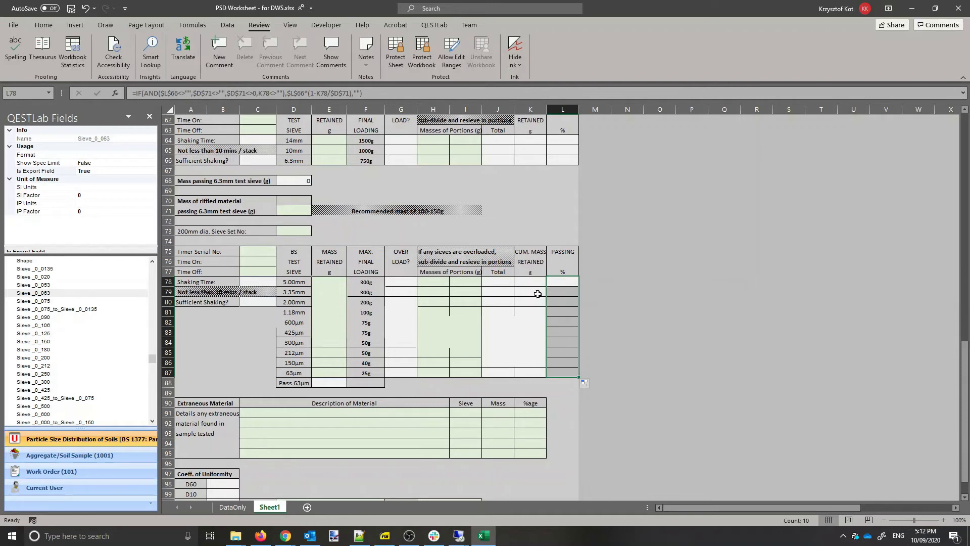
{"action": "scroll", "coordinate": [541, 296], "scroll_direction": "down", "scroll_amount": 2}
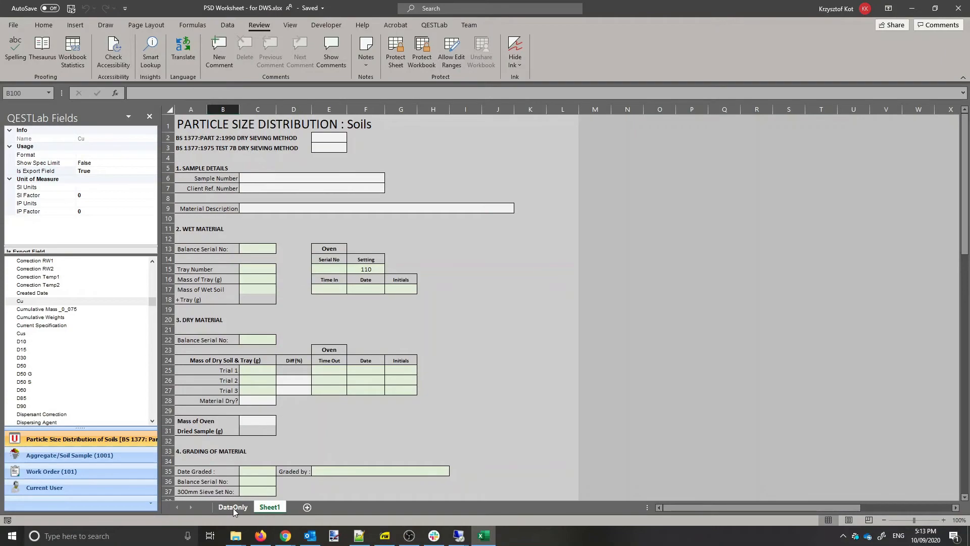
- Select the DataOnly sheet and open its sheet options
{"action": "left_click", "coordinate": [232, 508]}
{"action": "right_click", "coordinate": [235, 508]}
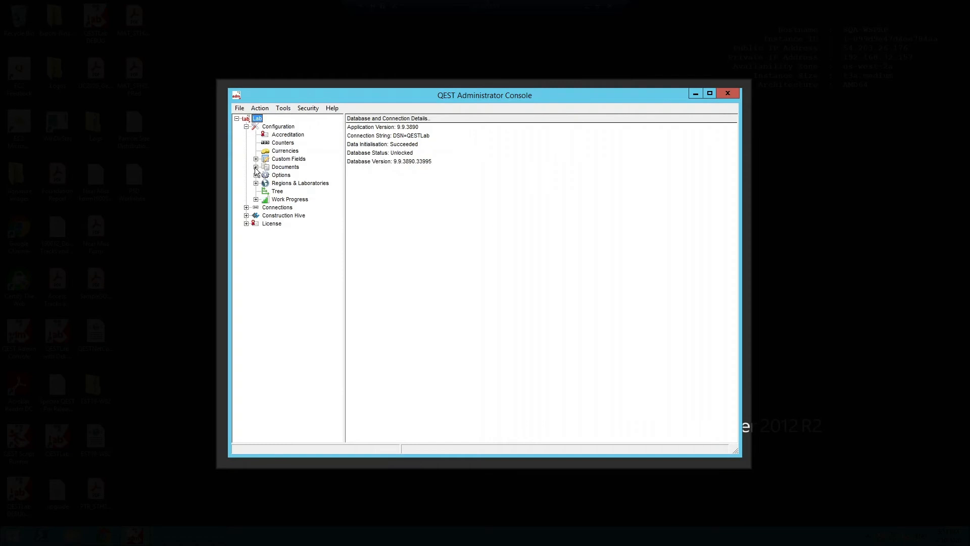
- In the QEST Administrator Console, open the external document mappings for the Particle Size Distribution of Soils user document
{"action": "left_click", "coordinate": [256, 167]}
{"action": "left_click", "coordinate": [290, 176]}
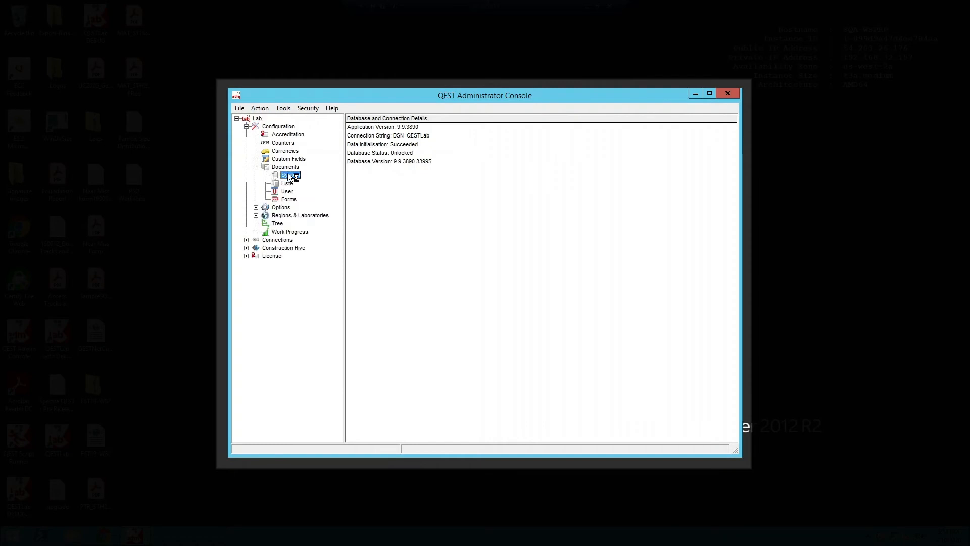
{"action": "left_click", "coordinate": [287, 192]}
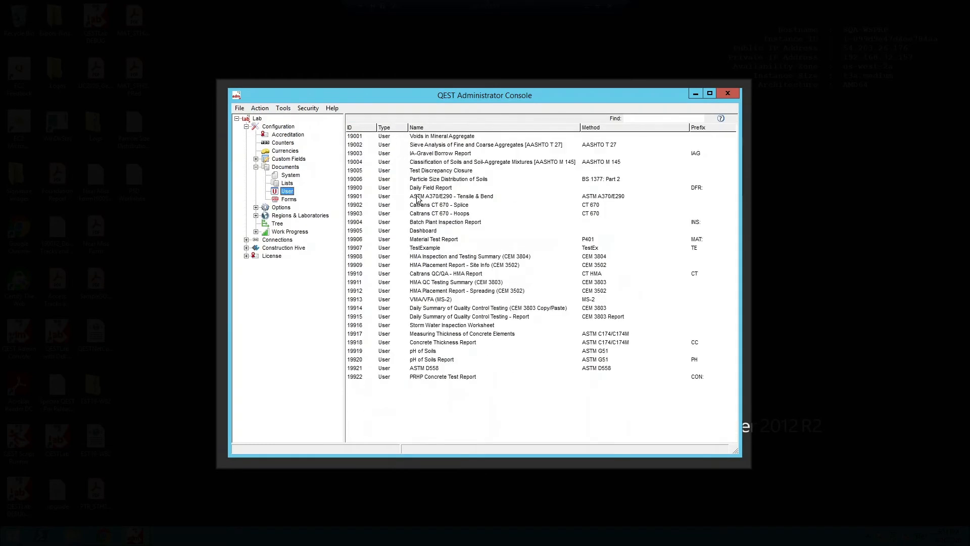
{"action": "right_click", "coordinate": [448, 178]}
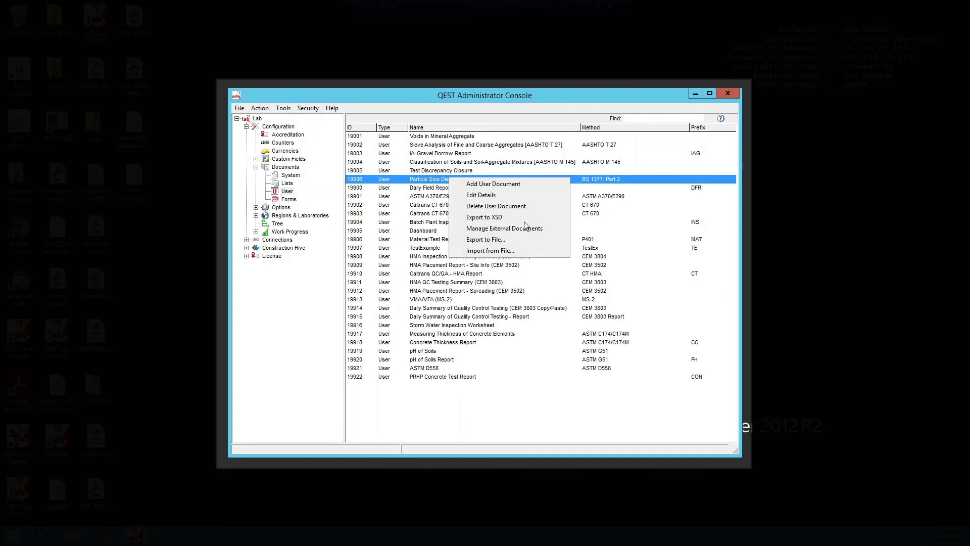
{"action": "left_click", "coordinate": [505, 228]}
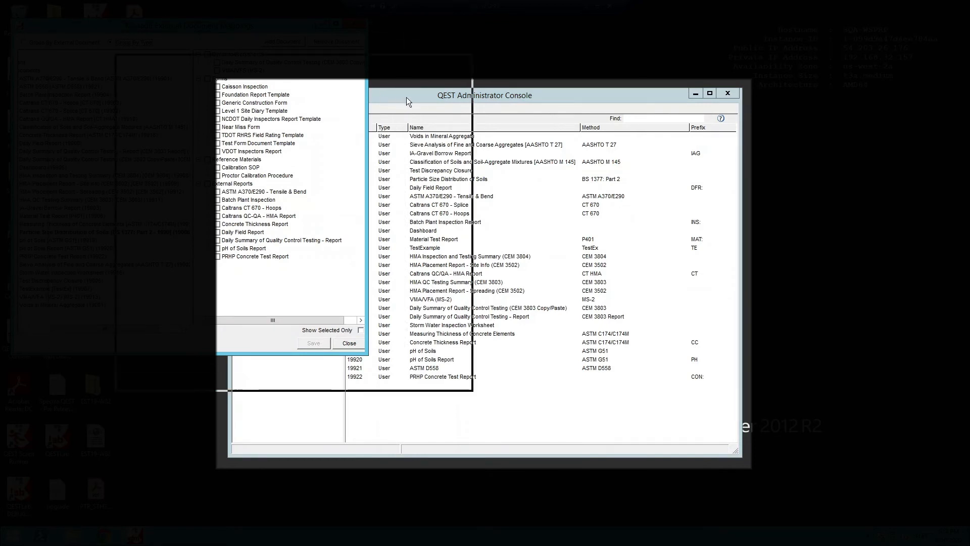
{"action": "left_click_drag", "start_coordinate": [309, 407], "coordinate": [253, 408]}
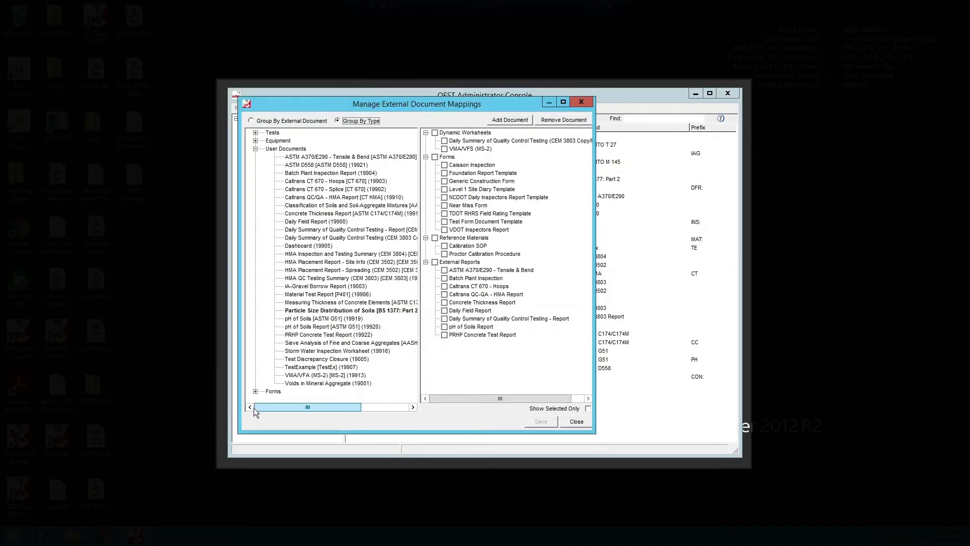
- Add an external document of class Dynamic Worksheets and upload PSD Worksheet - for DWS.xlsx from the Desktop to it
{"action": "left_click", "coordinate": [514, 123]}
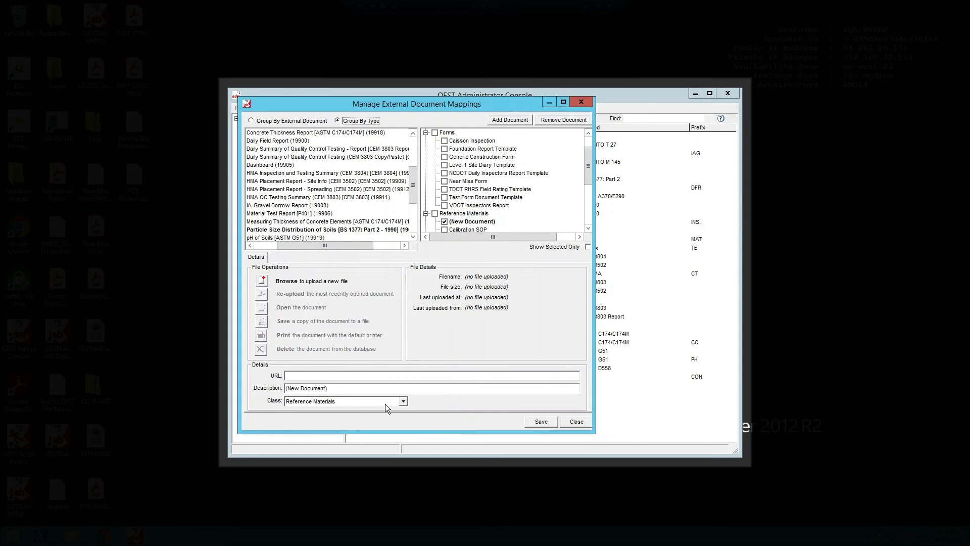
{"action": "left_click", "coordinate": [403, 402]}
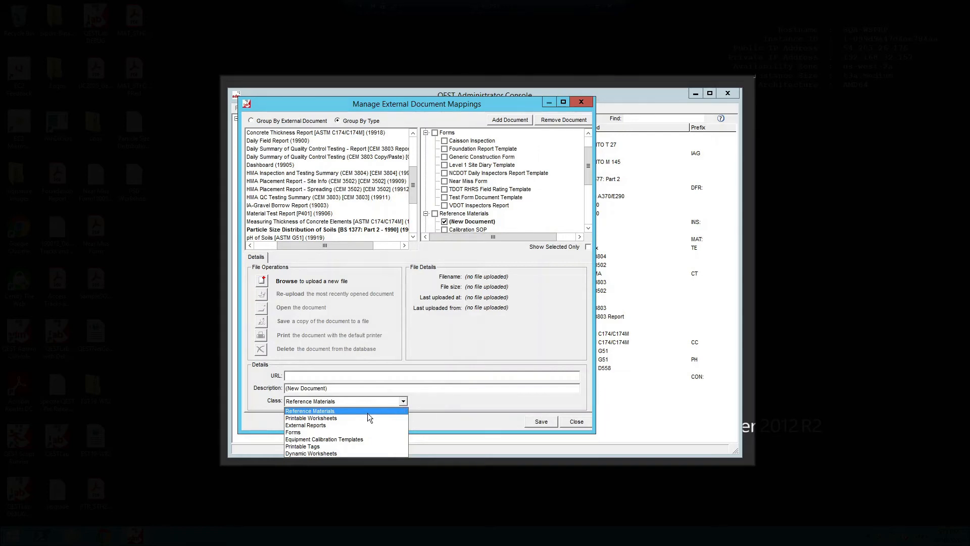
{"action": "left_click", "coordinate": [342, 453]}
{"action": "left_click", "coordinate": [263, 282]}
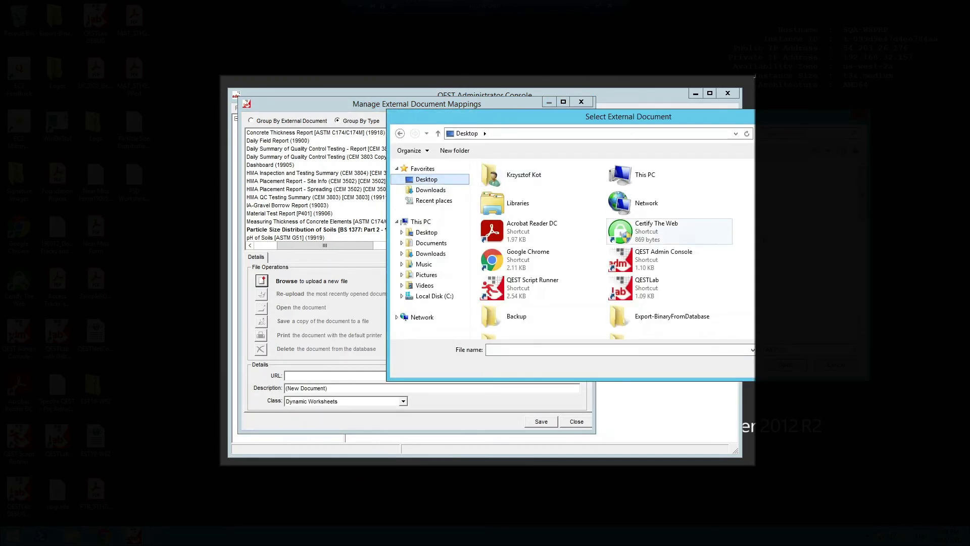
{"action": "scroll", "coordinate": [774, 247], "scroll_direction": "down", "scroll_amount": 5}
{"action": "scroll", "coordinate": [774, 247], "scroll_direction": "down", "scroll_amount": 3}
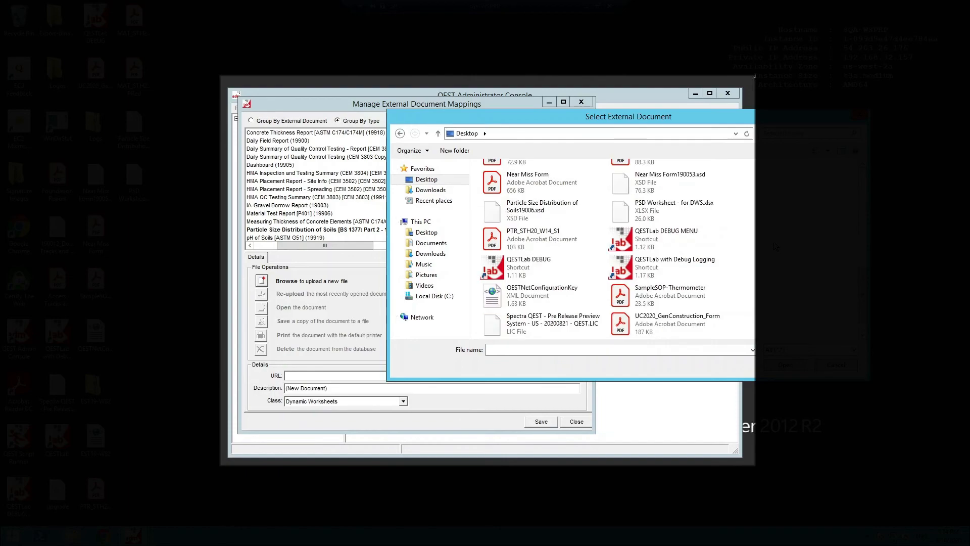
{"action": "left_click", "coordinate": [697, 214]}
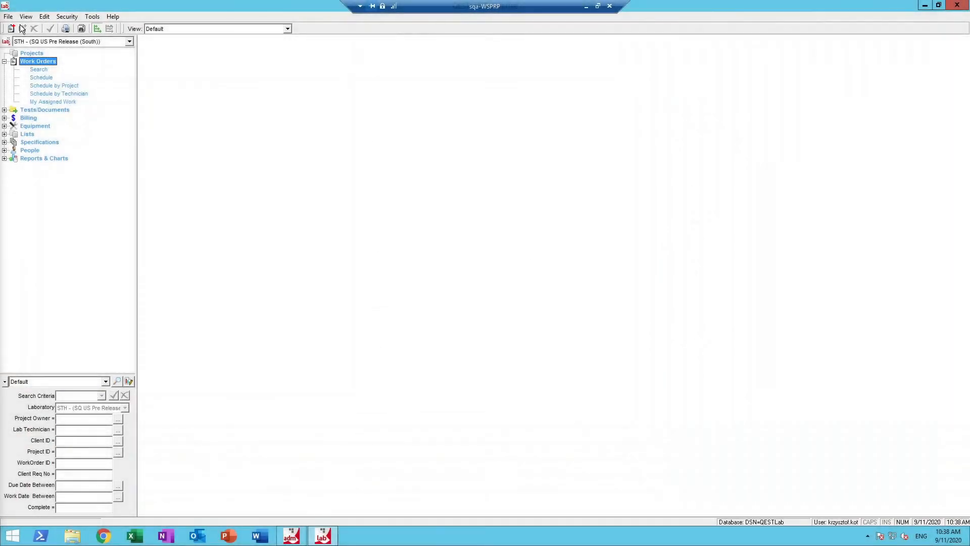
- Create a new work order whose Aggregate/Soil Sample includes the Aggregate/Soil Test Report and Particle Size Distribution of Soils [BS 1377: Part 2]
{"action": "left_click", "coordinate": [11, 28]}
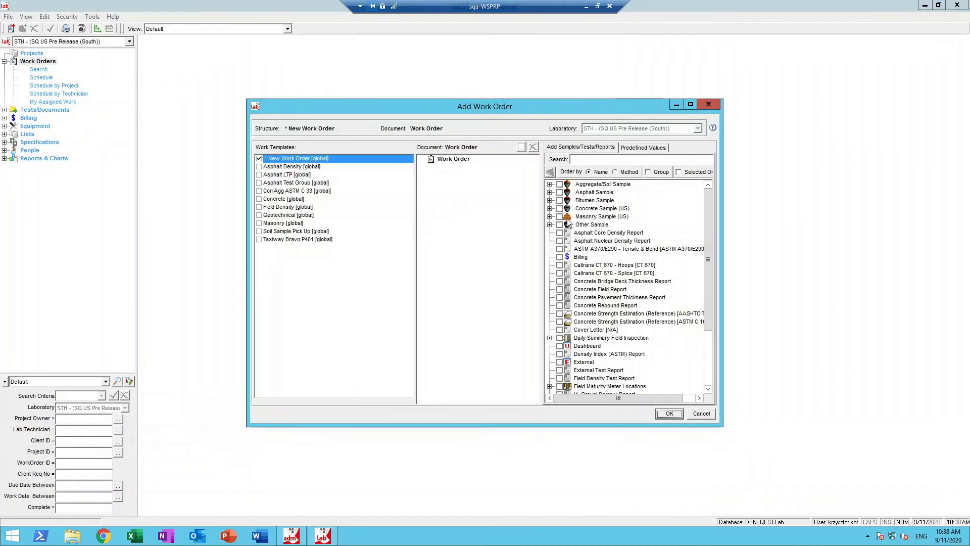
{"action": "left_click", "coordinate": [550, 184]}
{"action": "left_click", "coordinate": [570, 200]}
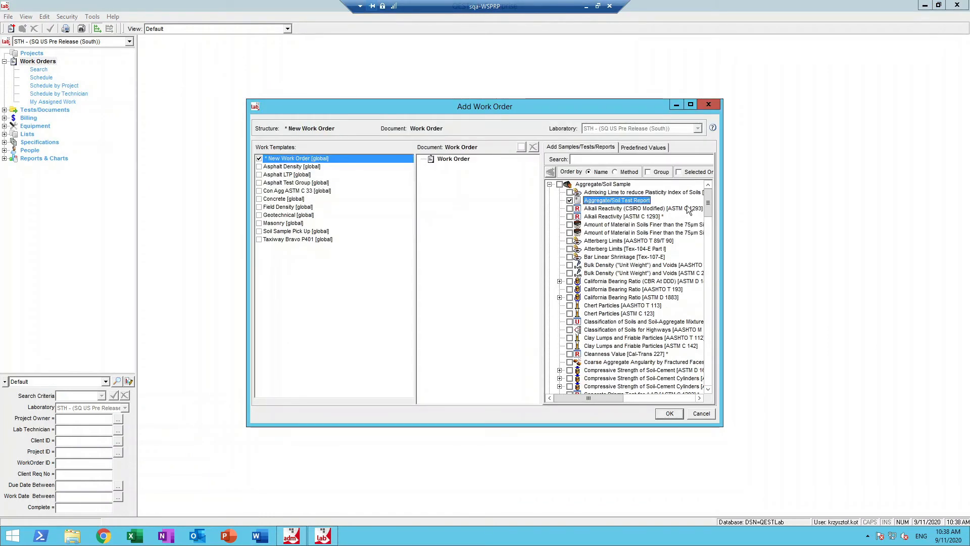
{"action": "left_click_drag", "start_coordinate": [709, 206], "coordinate": [708, 289]}
{"action": "left_click", "coordinate": [610, 315]}
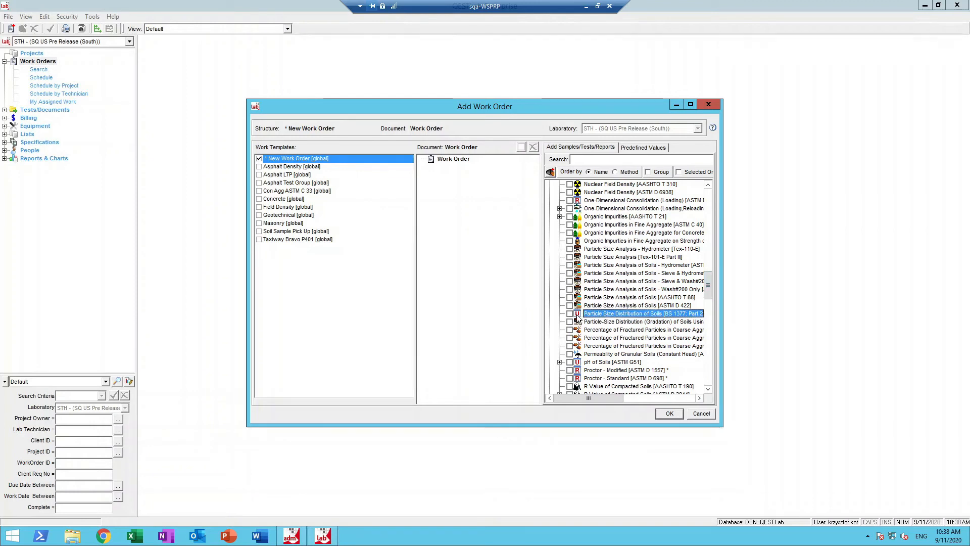
{"action": "left_click", "coordinate": [550, 172]}
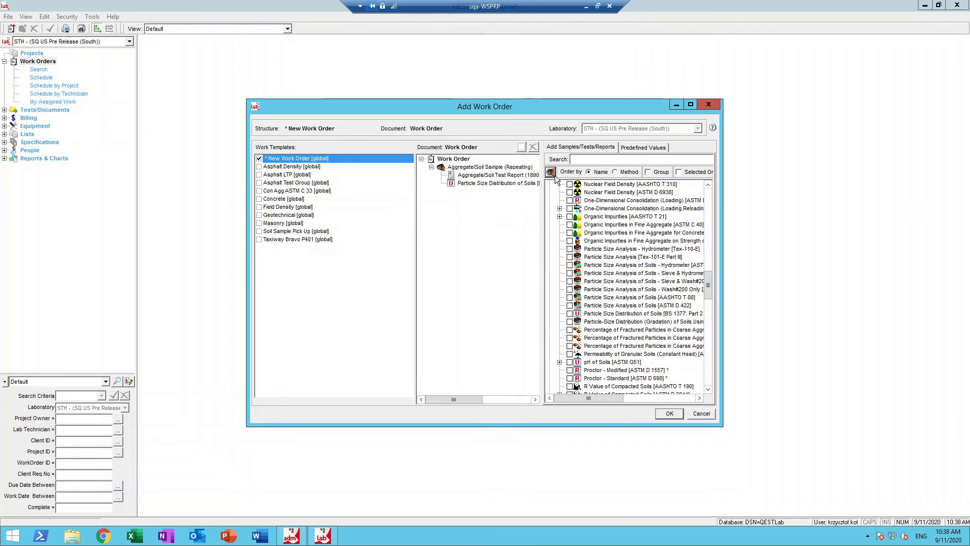
{"action": "left_click", "coordinate": [670, 414]}
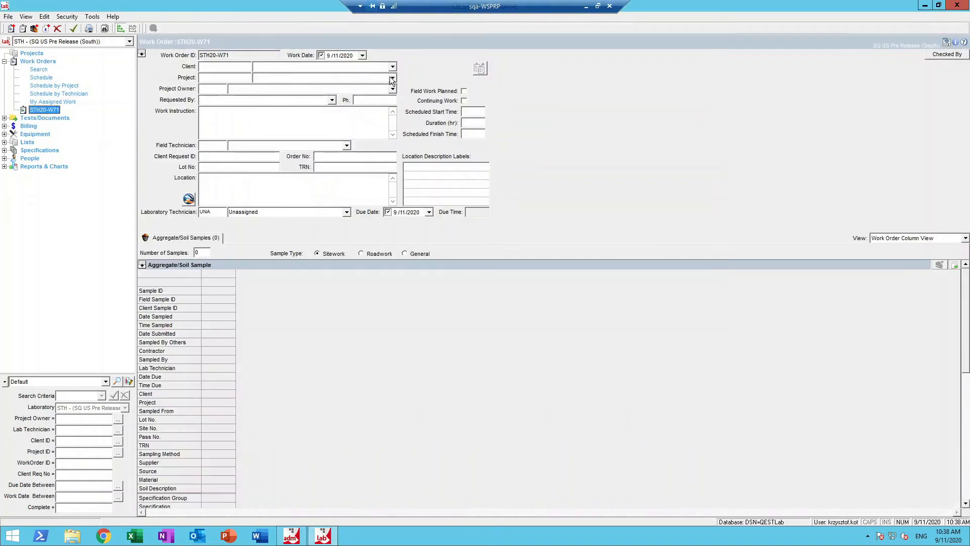
- Assign the work order to Project DOROTHY and set its number of aggregate/soil samples to 1, with sample type General
{"action": "left_click", "coordinate": [392, 78]}
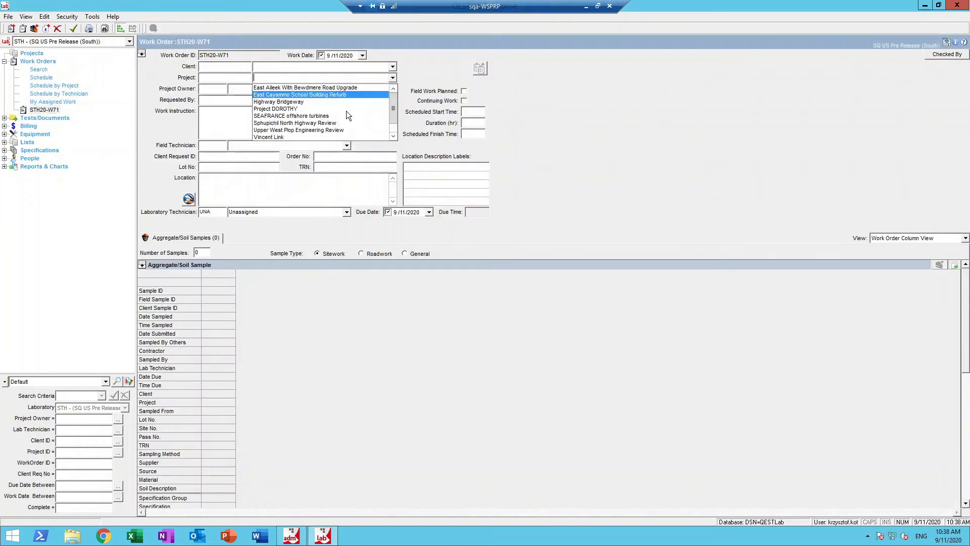
{"action": "left_click", "coordinate": [346, 111]}
{"action": "left_click", "coordinate": [207, 253]}
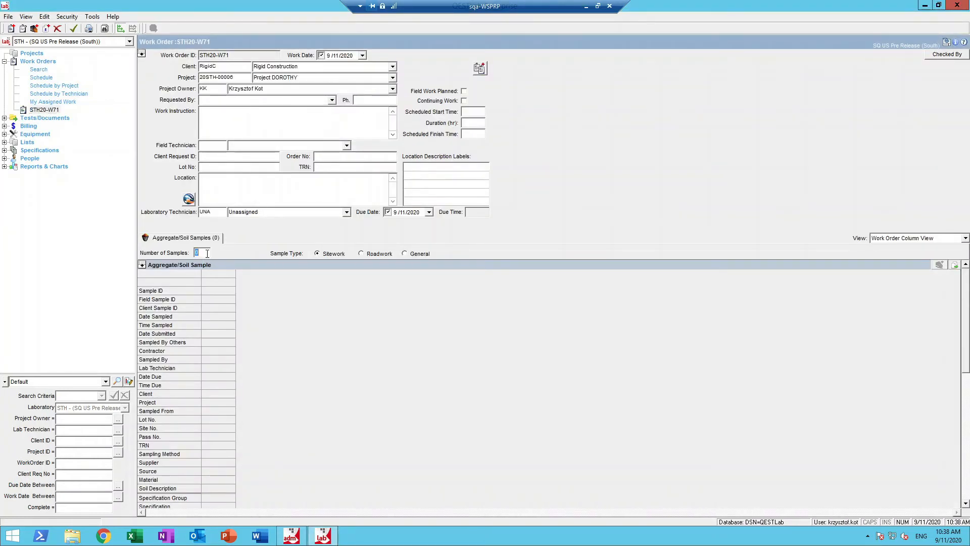
{"action": "key", "text": "Return"}
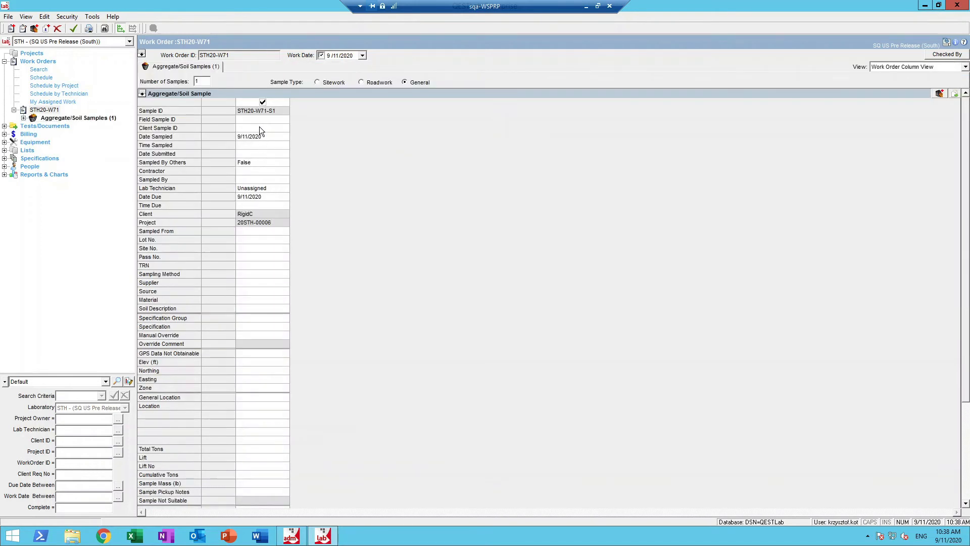
- Enter the sample's client ID CL1233, source In Situ, material Brown Gravelly Sand, general location Project site and location NW corner
{"action": "left_click", "coordinate": [259, 126]}
{"action": "type", "text": "CL1233"}
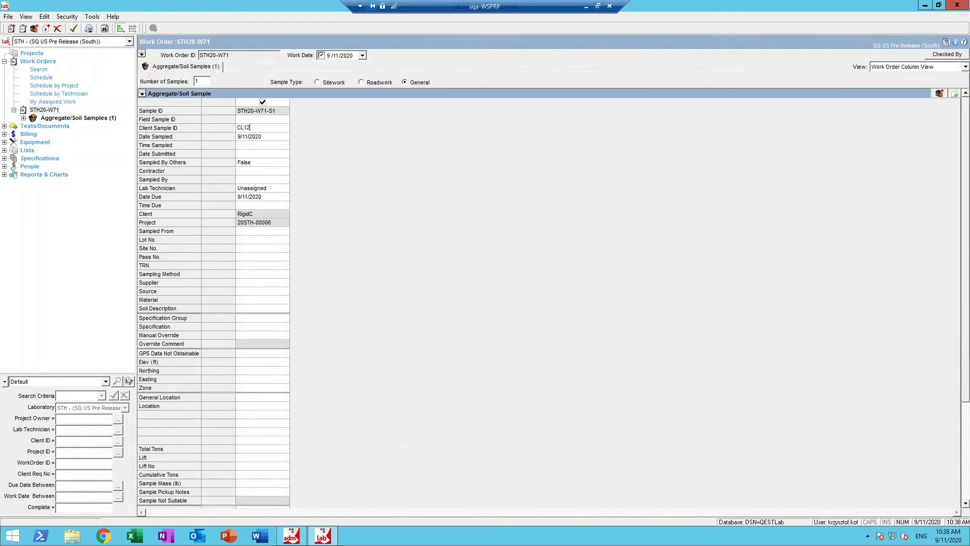
{"action": "type", "text": "rner"}
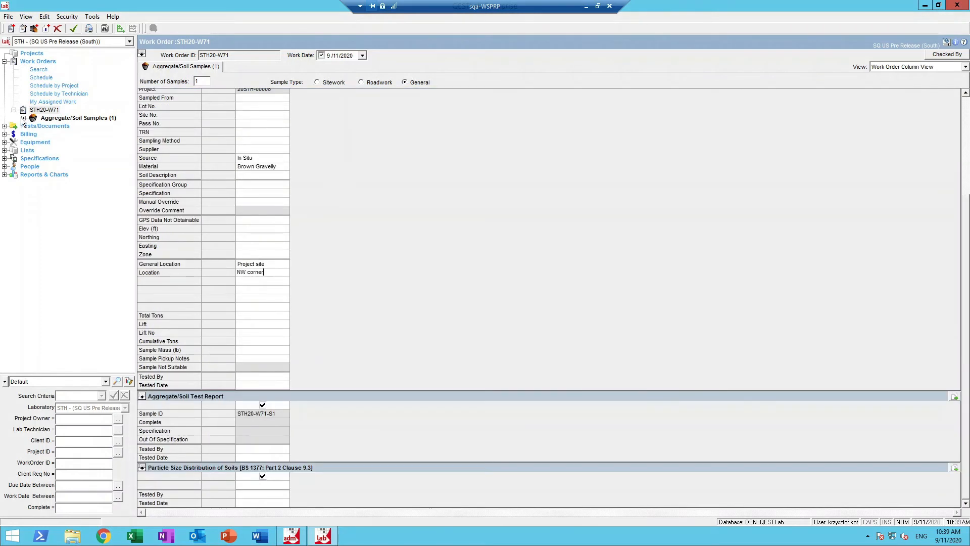
- Open the sample's Particle Size Distribution of Soils worksheet and check the prefilled sample number, client reference and material description
{"action": "left_click", "coordinate": [23, 118]}
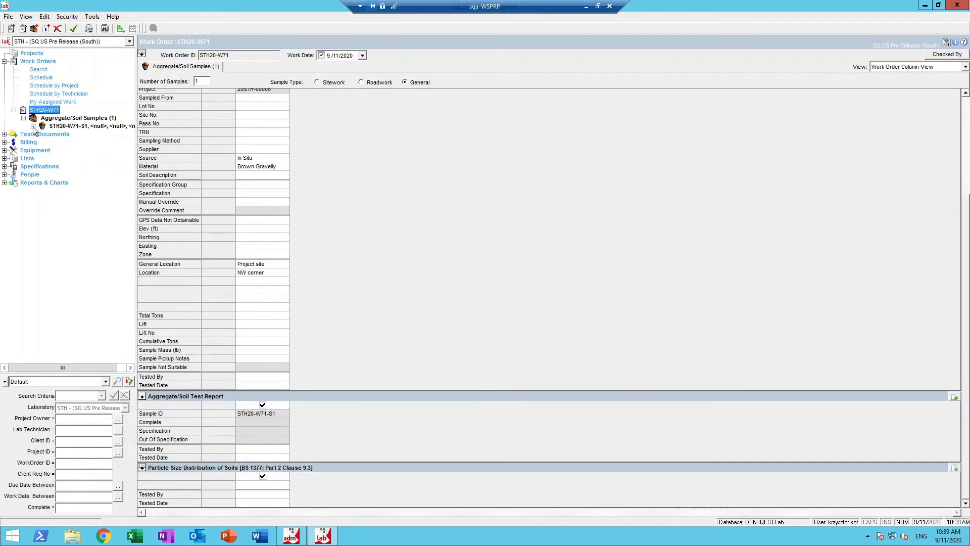
{"action": "left_click", "coordinate": [32, 126]}
{"action": "left_click", "coordinate": [60, 133]}
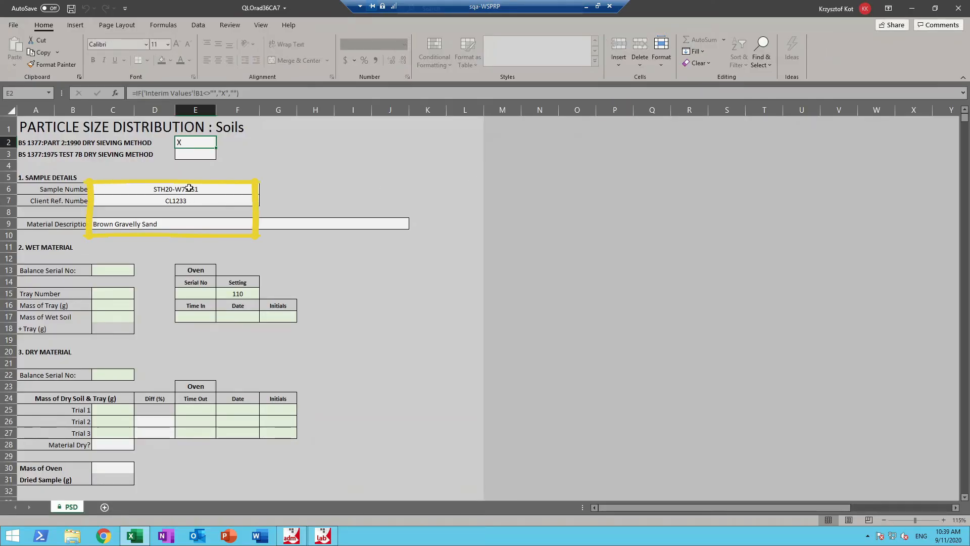
{"action": "left_click", "coordinate": [252, 202]}
{"action": "left_click", "coordinate": [161, 226]}
- Fill in the Wet Material section of the worksheet, starting with the balance serial number in C13 and the tray number
{"action": "left_click", "coordinate": [114, 276]}
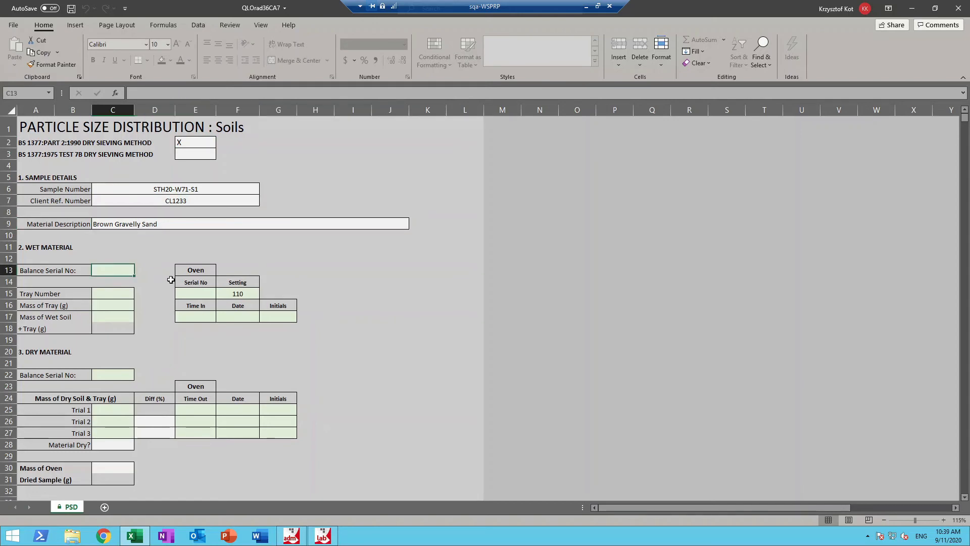
{"action": "type", "text": "A"}
{"action": "left_click", "coordinate": [117, 296]}
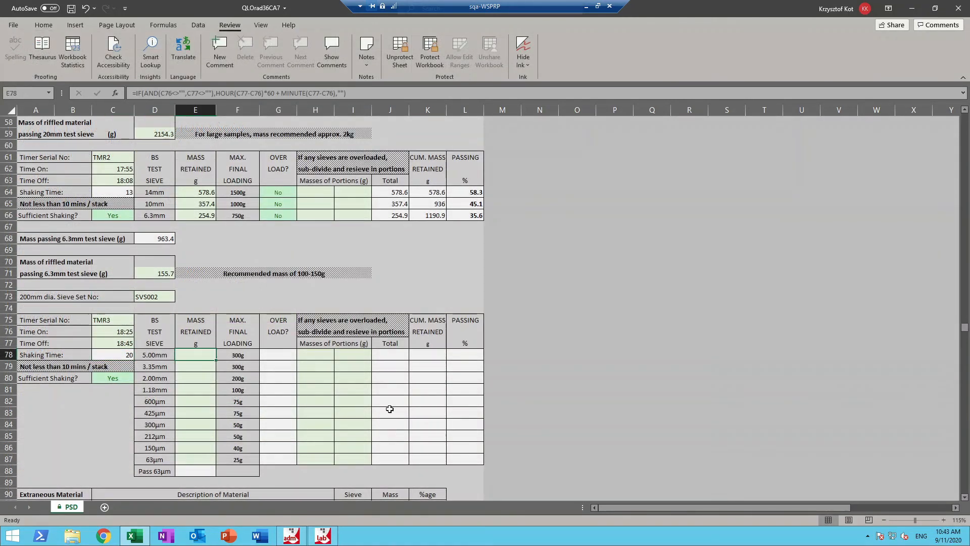
- Enter the retained masses of the 200 mm sieve set, beginning with 25.6 g for 5.00 mm and 35.7 g for 3.35 mm
{"action": "scroll", "coordinate": [520, 354], "scroll_direction": "down", "scroll_amount": 2}
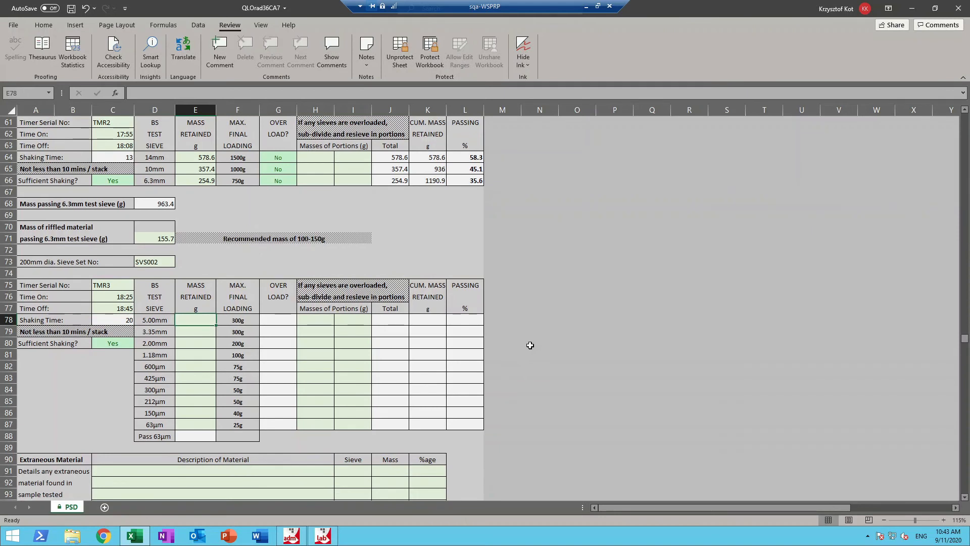
{"action": "type", "text": "25.6"}
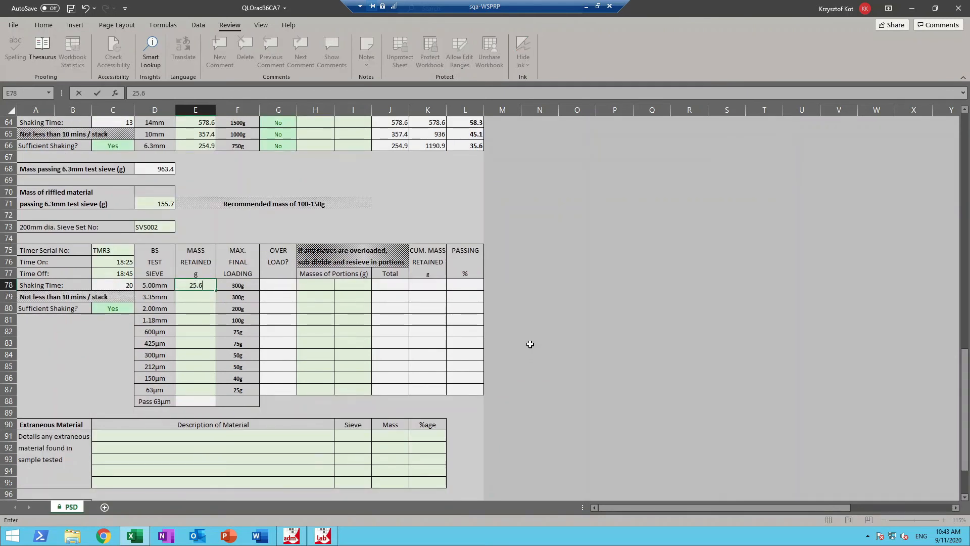
{"action": "key", "text": "Return"}
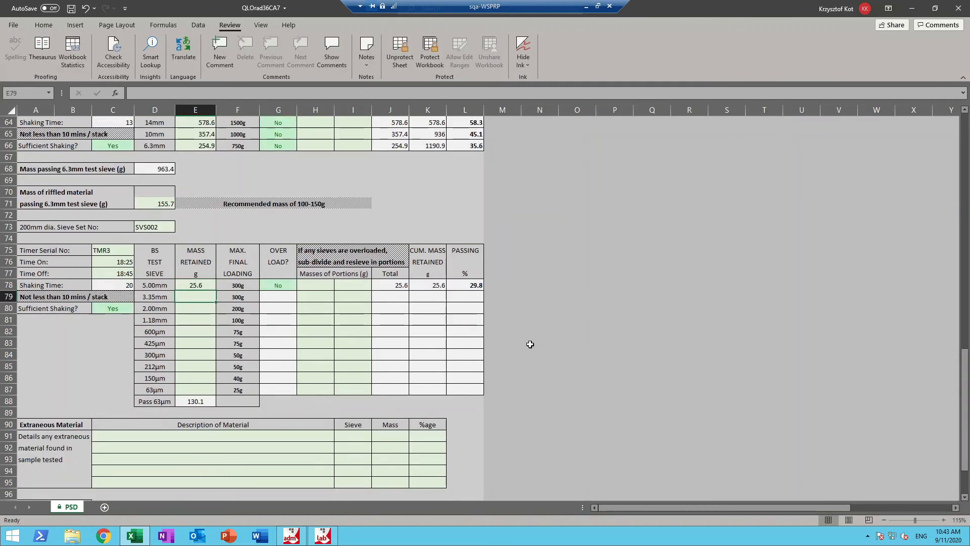
{"action": "type", "text": "35.7"}
{"action": "key", "text": "Return"}
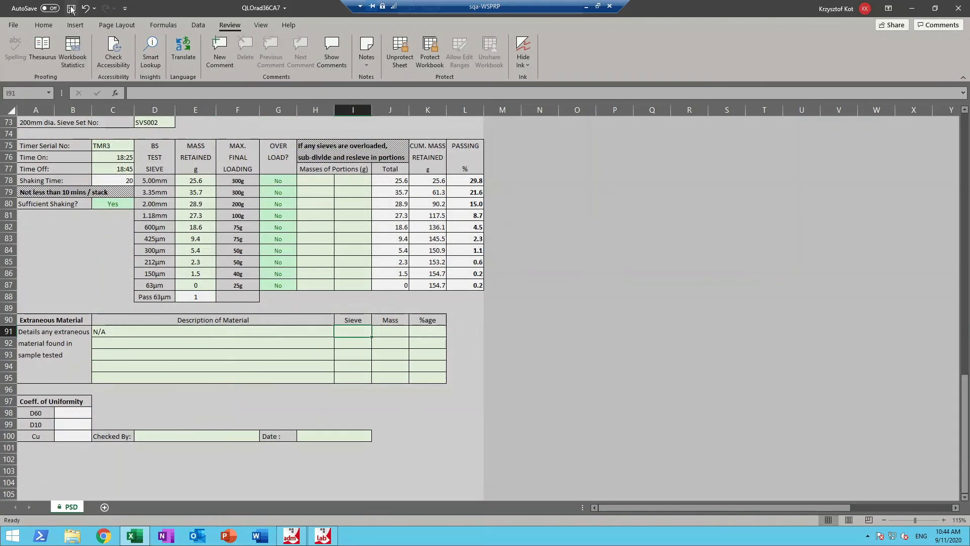
- Save and close the completed worksheet, and bring up its sieve results in the Particle Size Distribution test document
{"action": "left_click", "coordinate": [73, 6]}
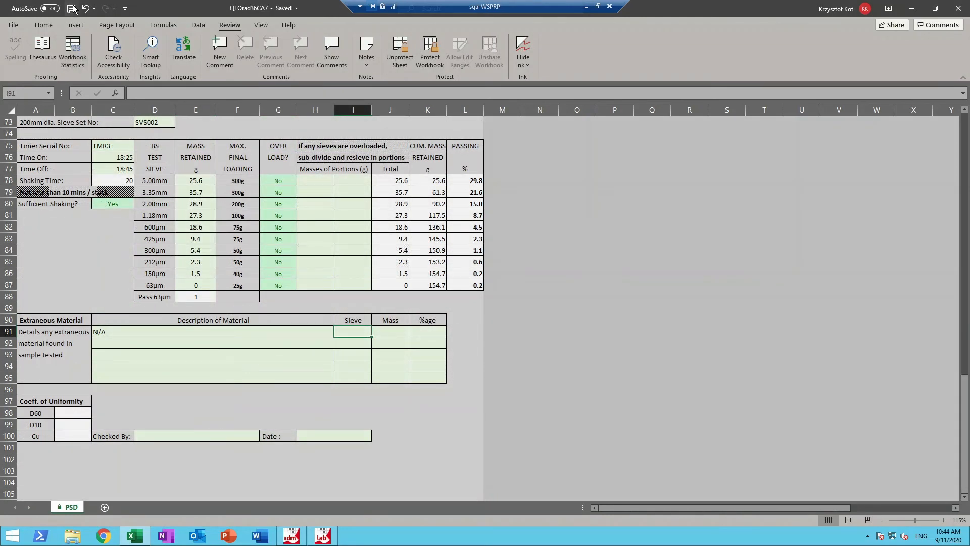
{"action": "left_click", "coordinate": [958, 7]}
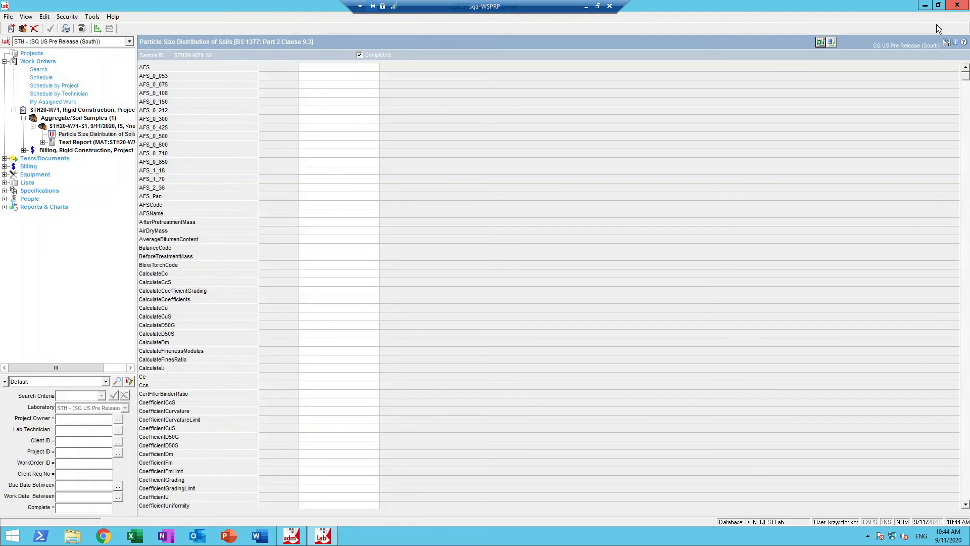
{"action": "left_click", "coordinate": [831, 42]}
{"action": "left_click_drag", "start_coordinate": [965, 79], "coordinate": [965, 366]}
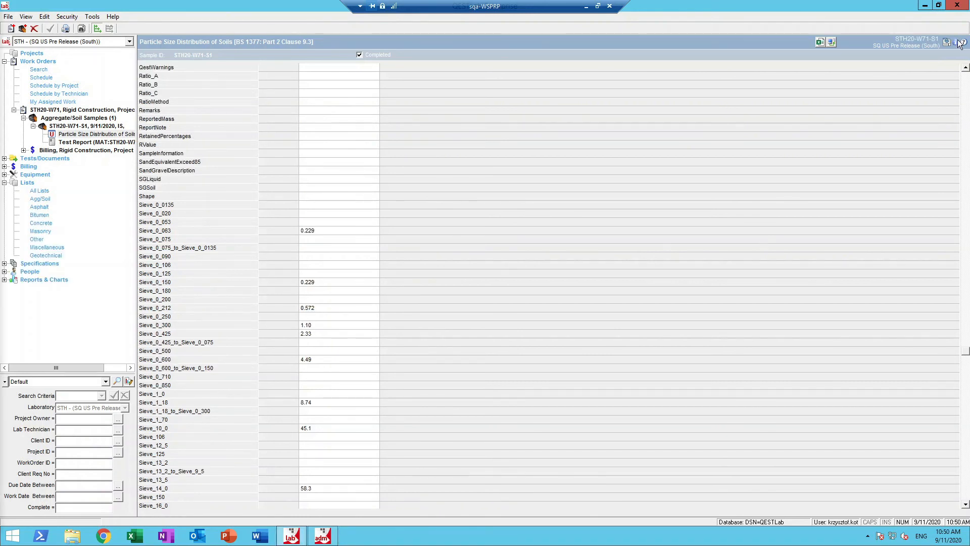
- Mark the test as tested and checked in its testing information, selecting another technician as the checker
{"action": "left_click", "coordinate": [960, 44]}
{"action": "left_click", "coordinate": [840, 103]}
{"action": "left_click", "coordinate": [840, 135]}
{"action": "left_click", "coordinate": [959, 145]}
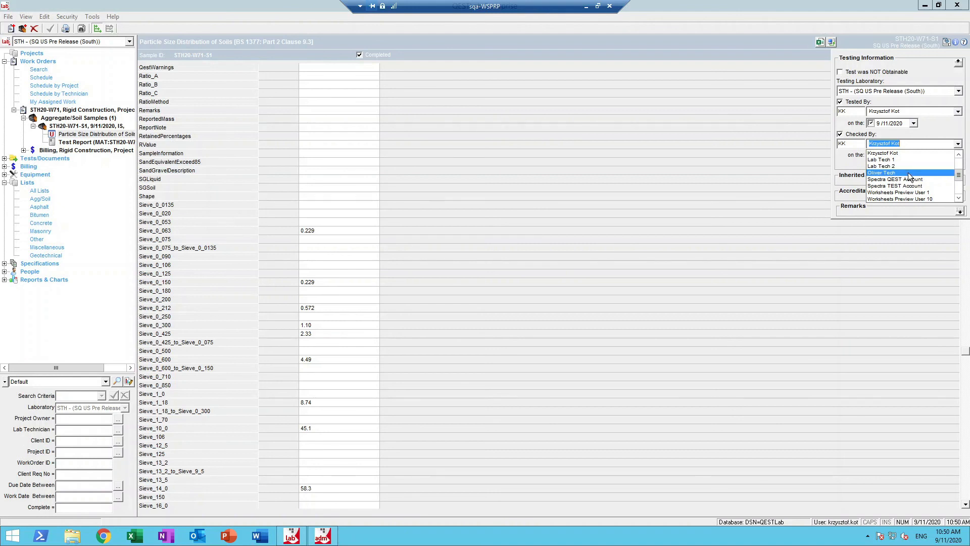
{"action": "left_click", "coordinate": [910, 172]}
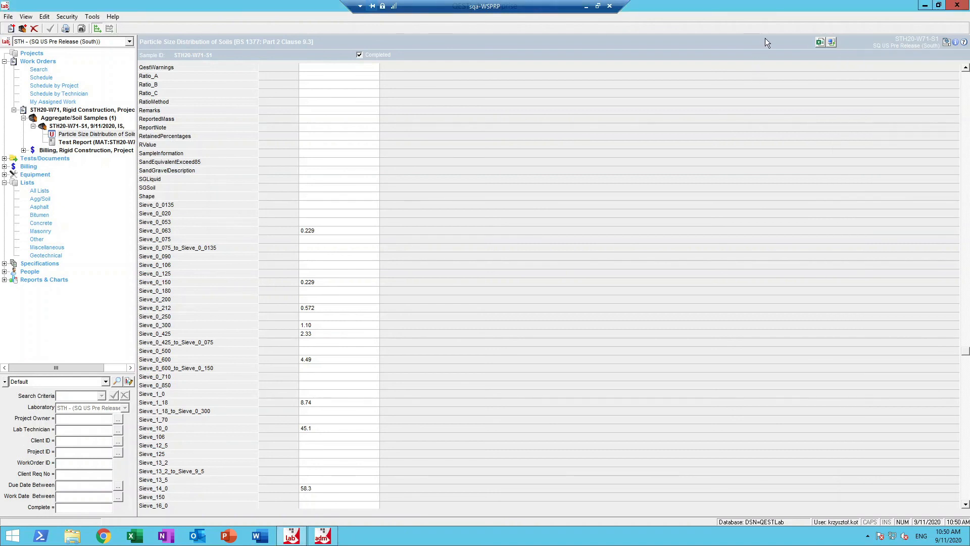
- Open the sample's Aggregate/Soil Test Report
{"action": "left_click", "coordinate": [66, 145]}
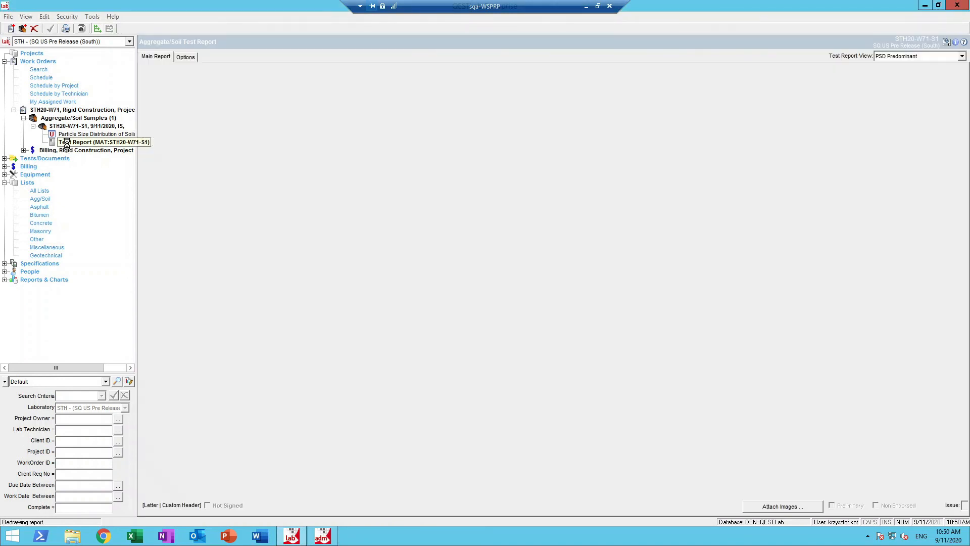